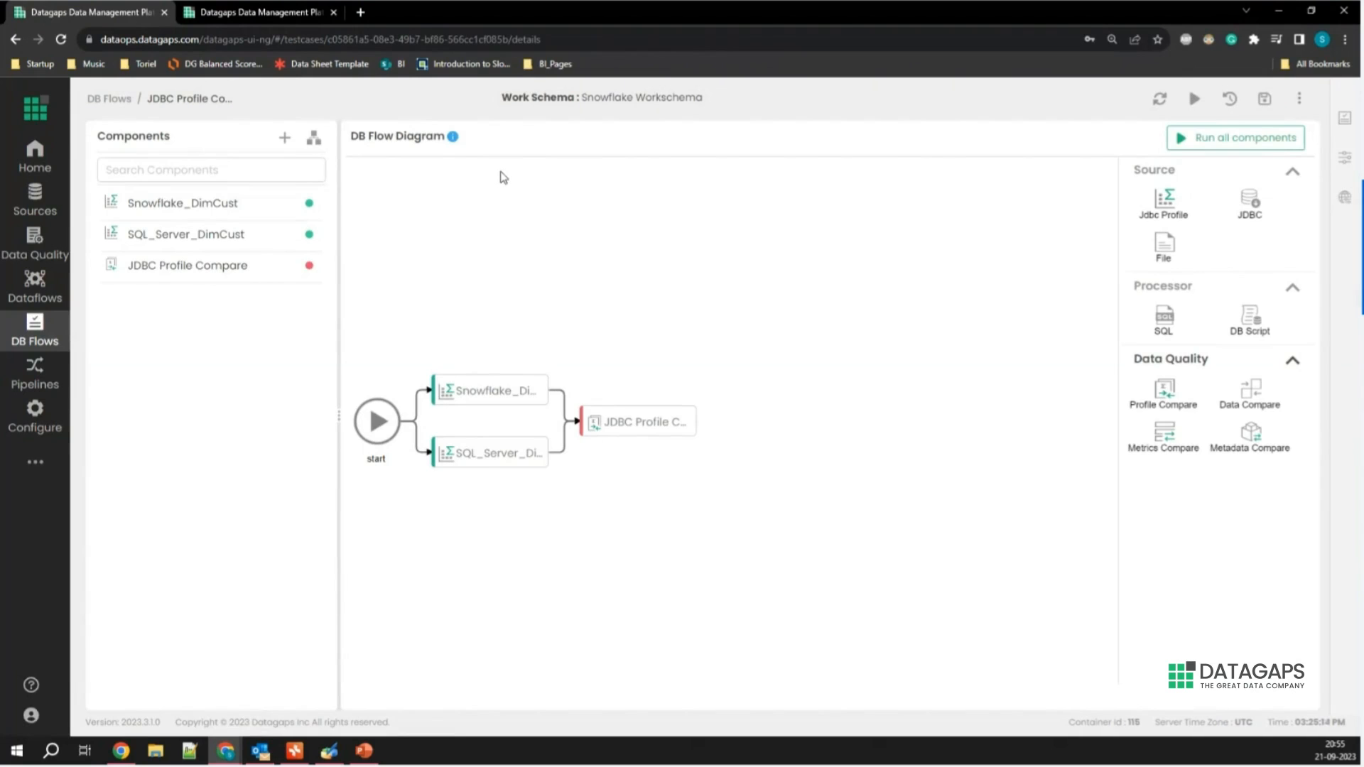
Review the Snowflake_DimCust profile component's properties, query, selected columns with profile options, and result.
left_click(481, 390)
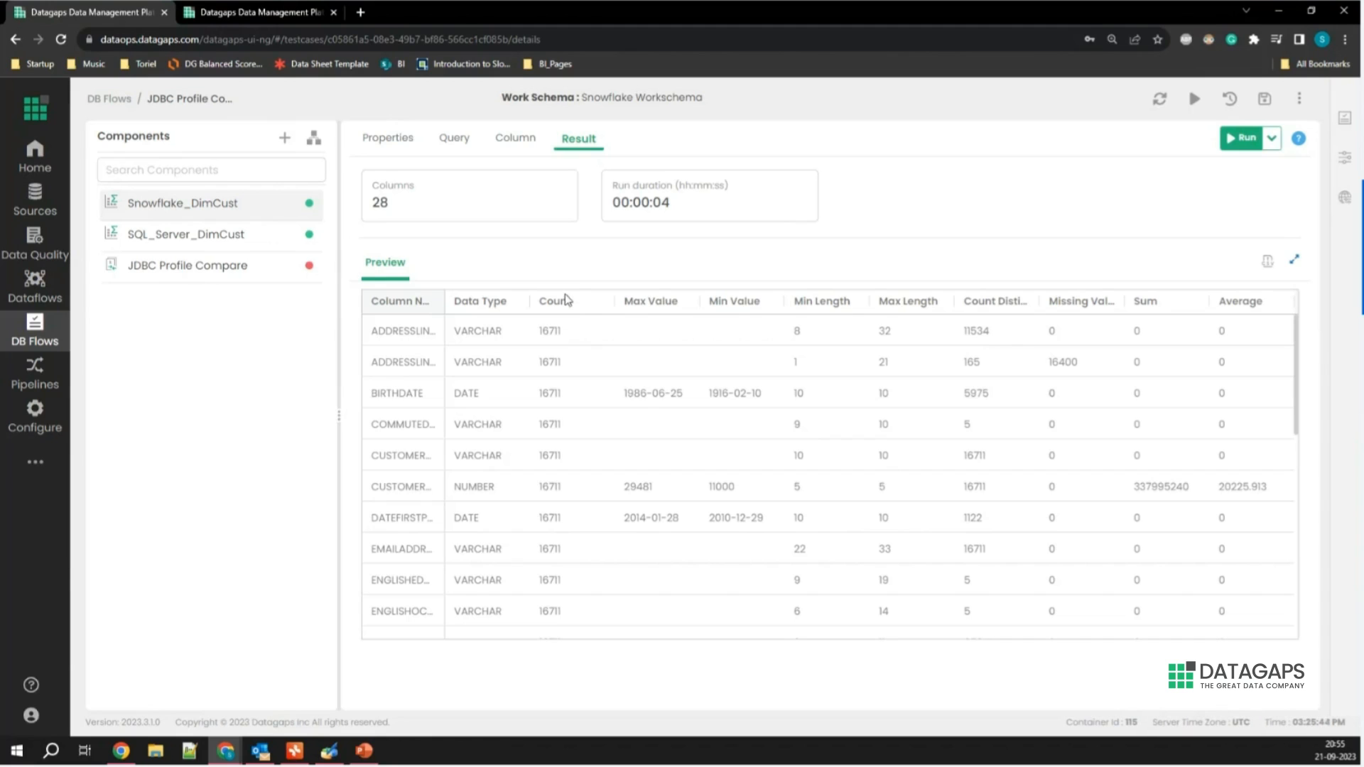
left_click(313, 137)
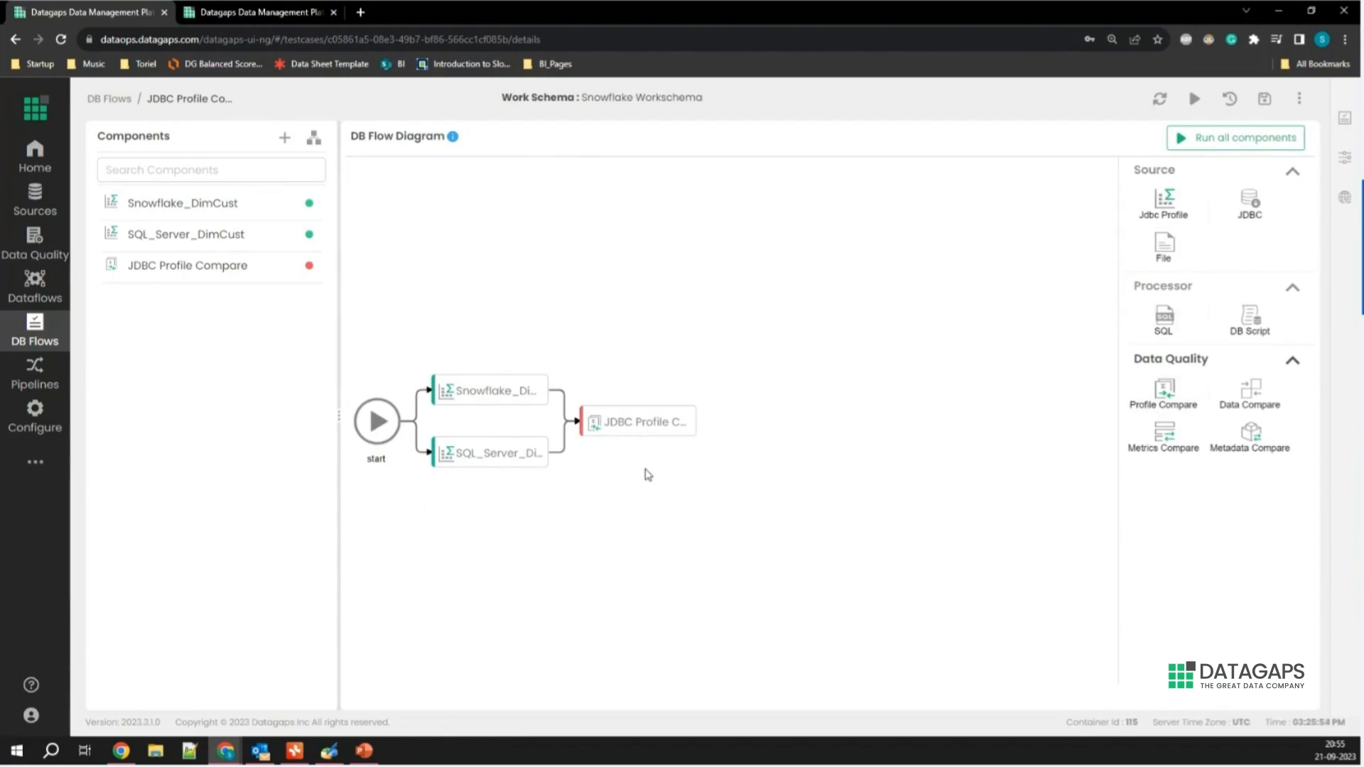
double_click(508, 393)
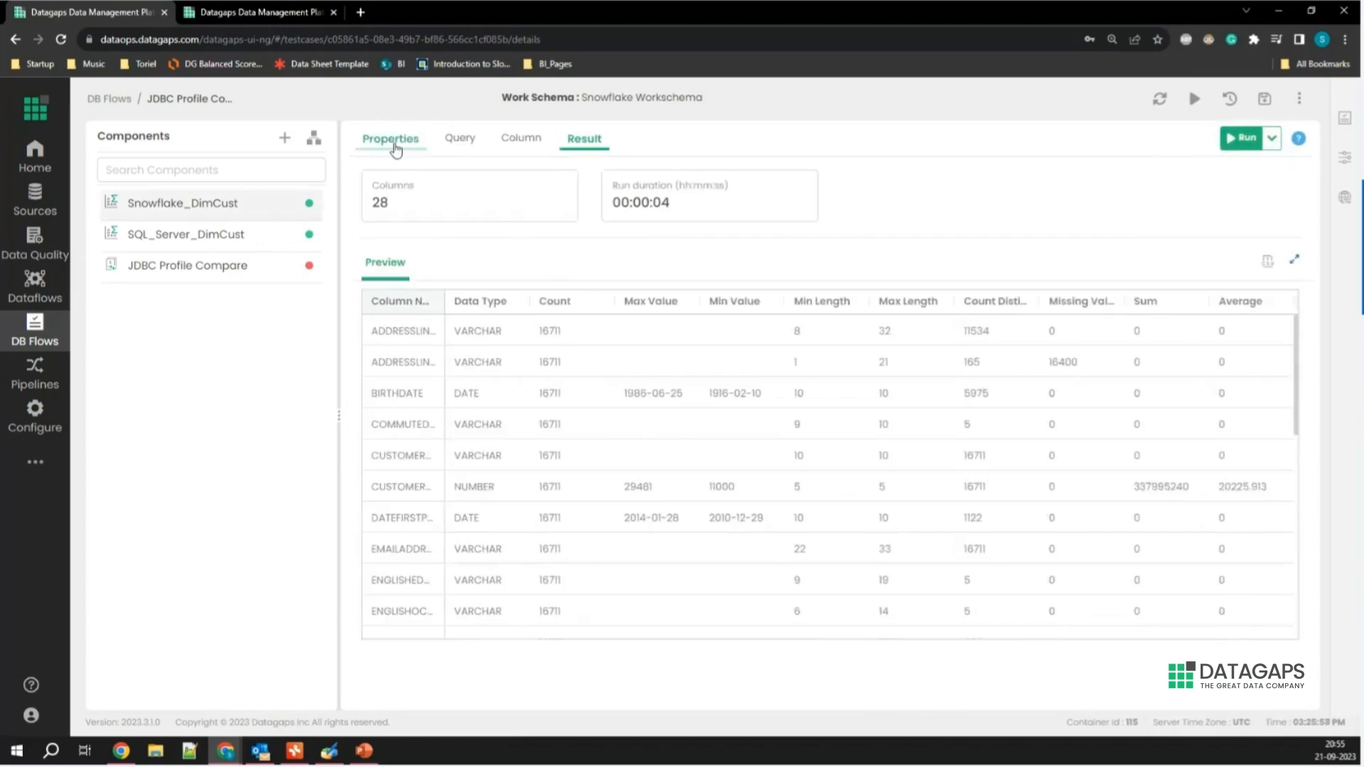
left_click(390, 140)
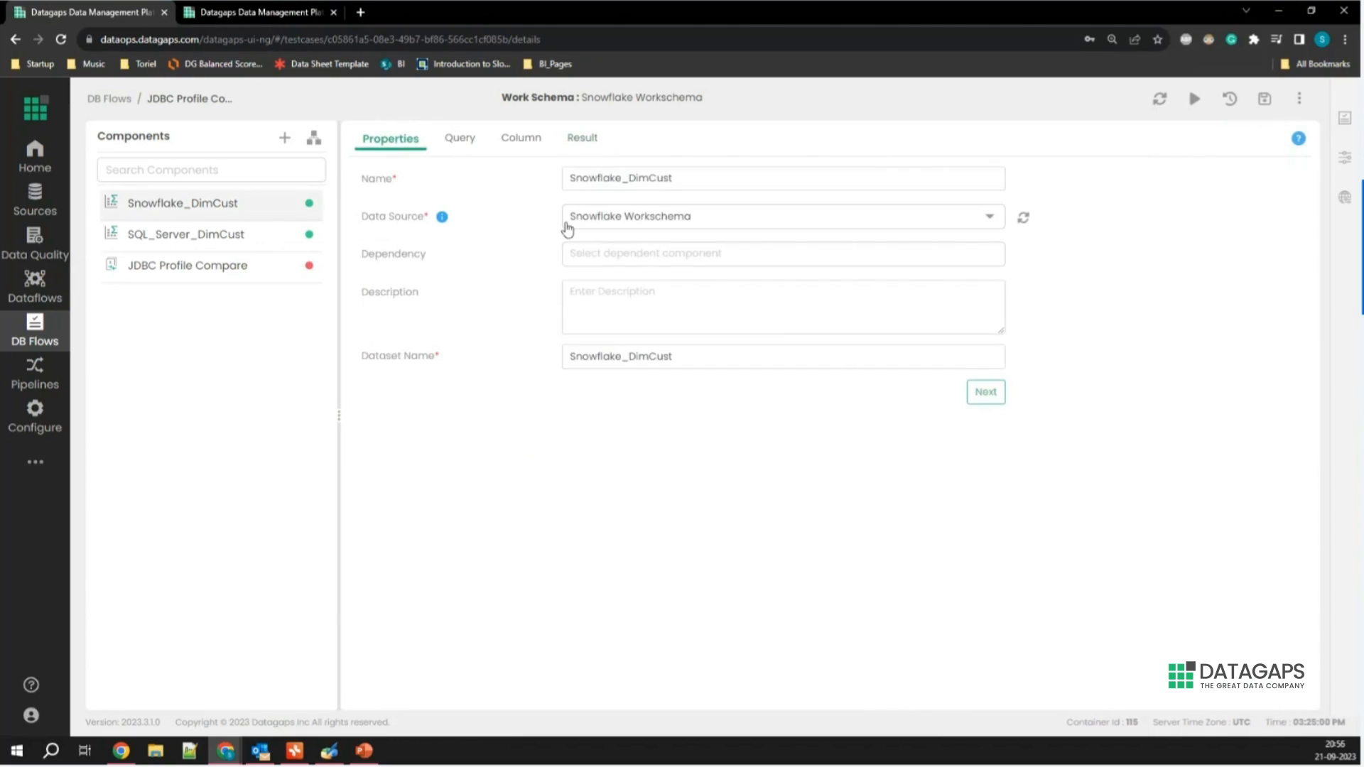
left_click(460, 137)
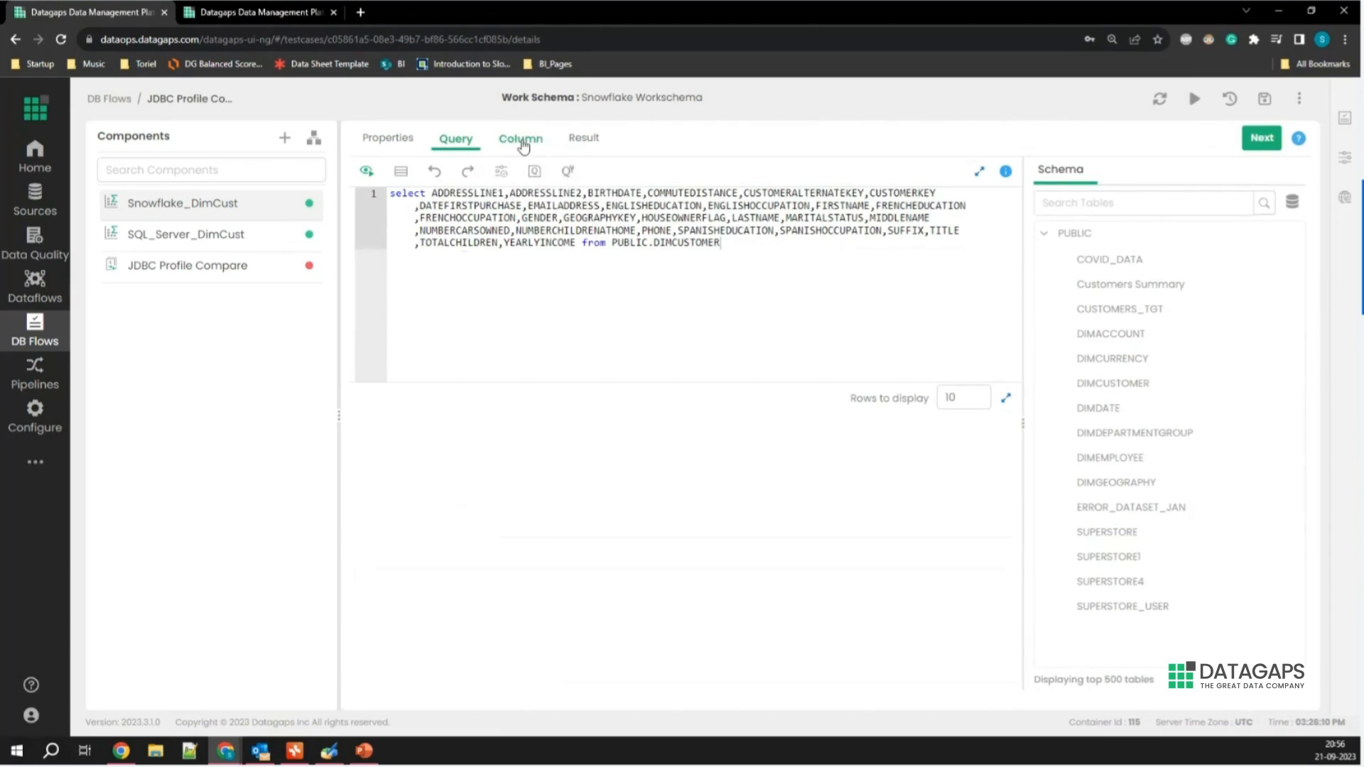
left_click(519, 138)
scroll(585, 478, "up", 5)
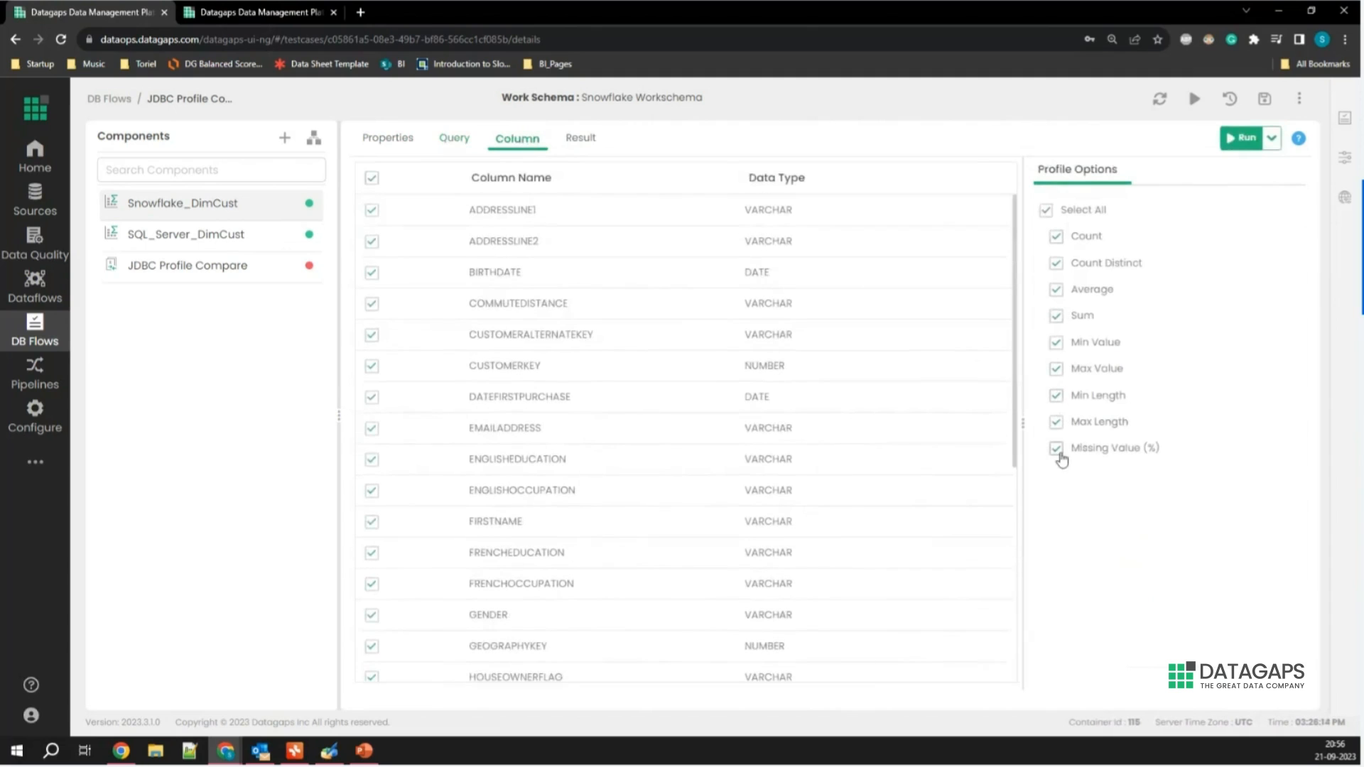
left_click(579, 140)
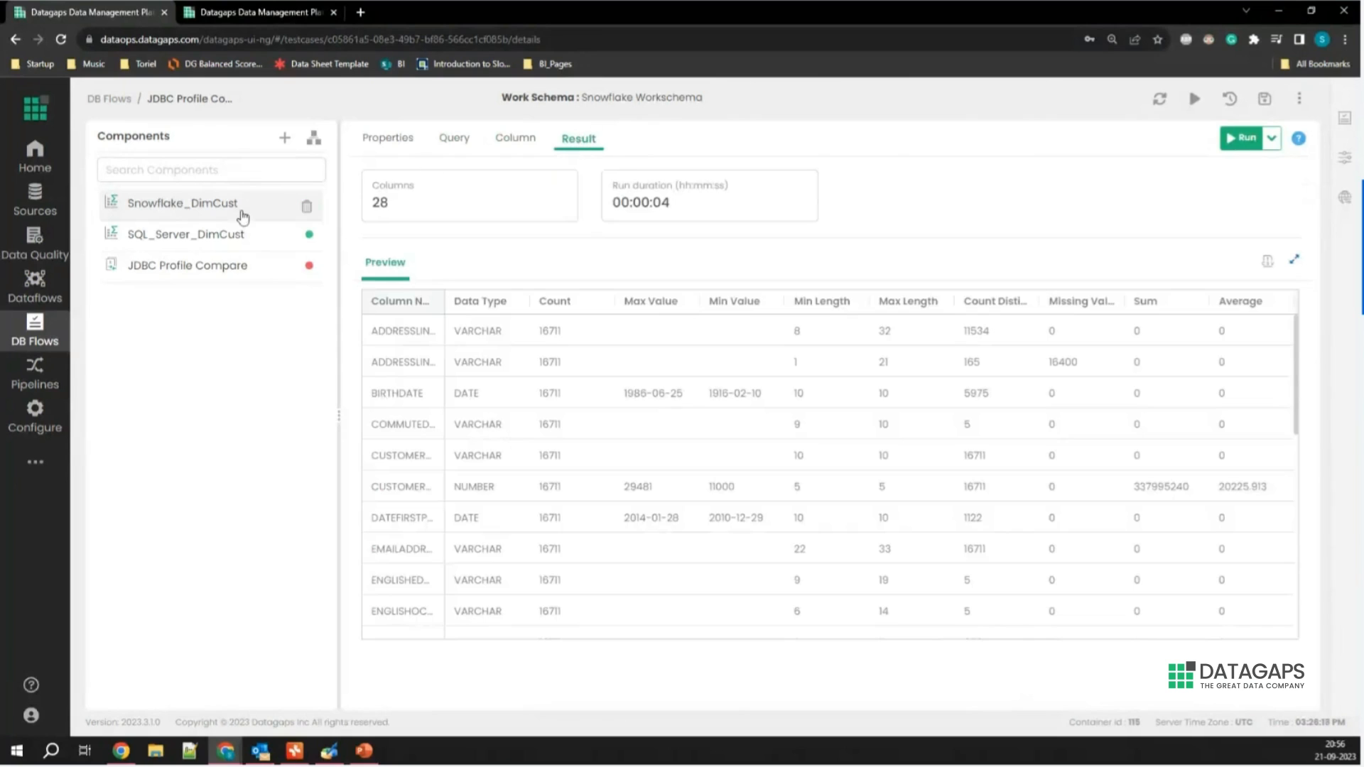
Review the SQL_Server_DimCust profile component's properties, query, selected columns and profiling result.
left_click(158, 237)
left_click(382, 137)
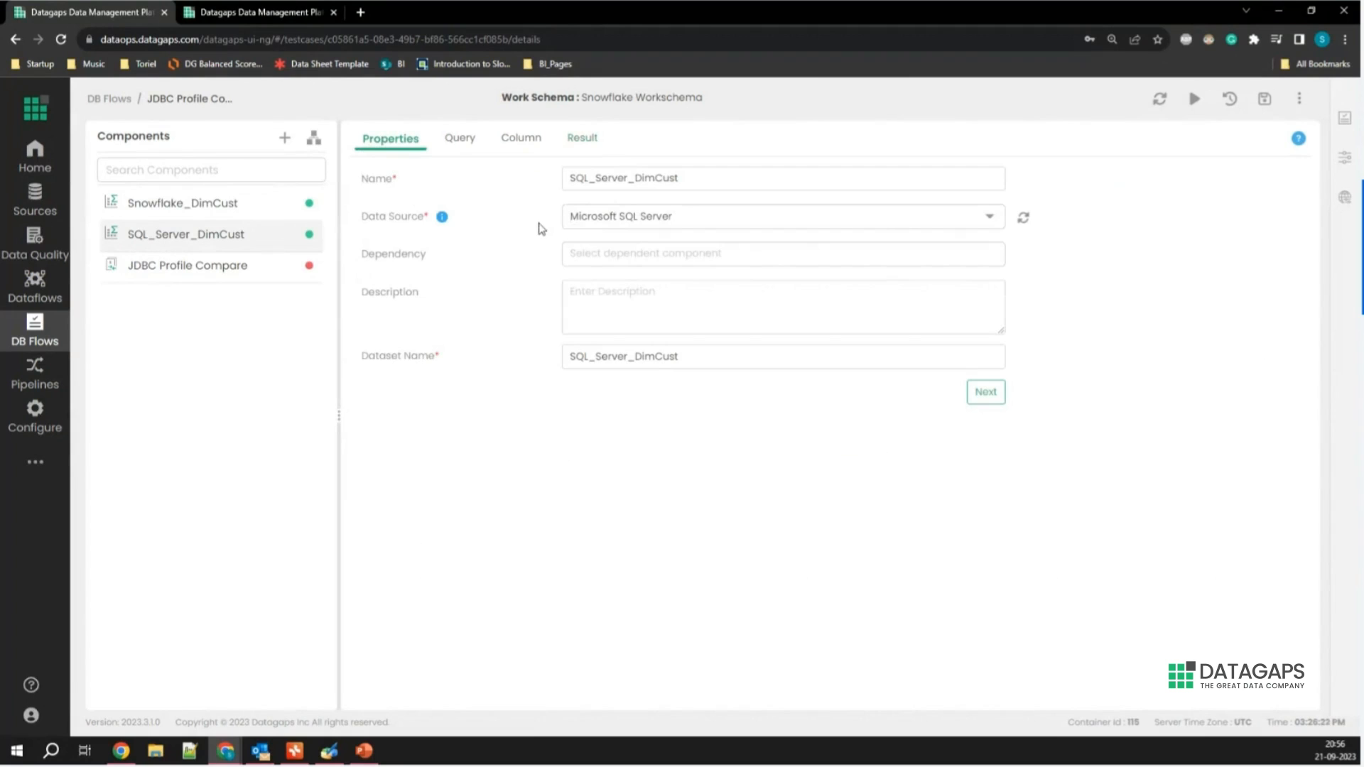
left_click(460, 139)
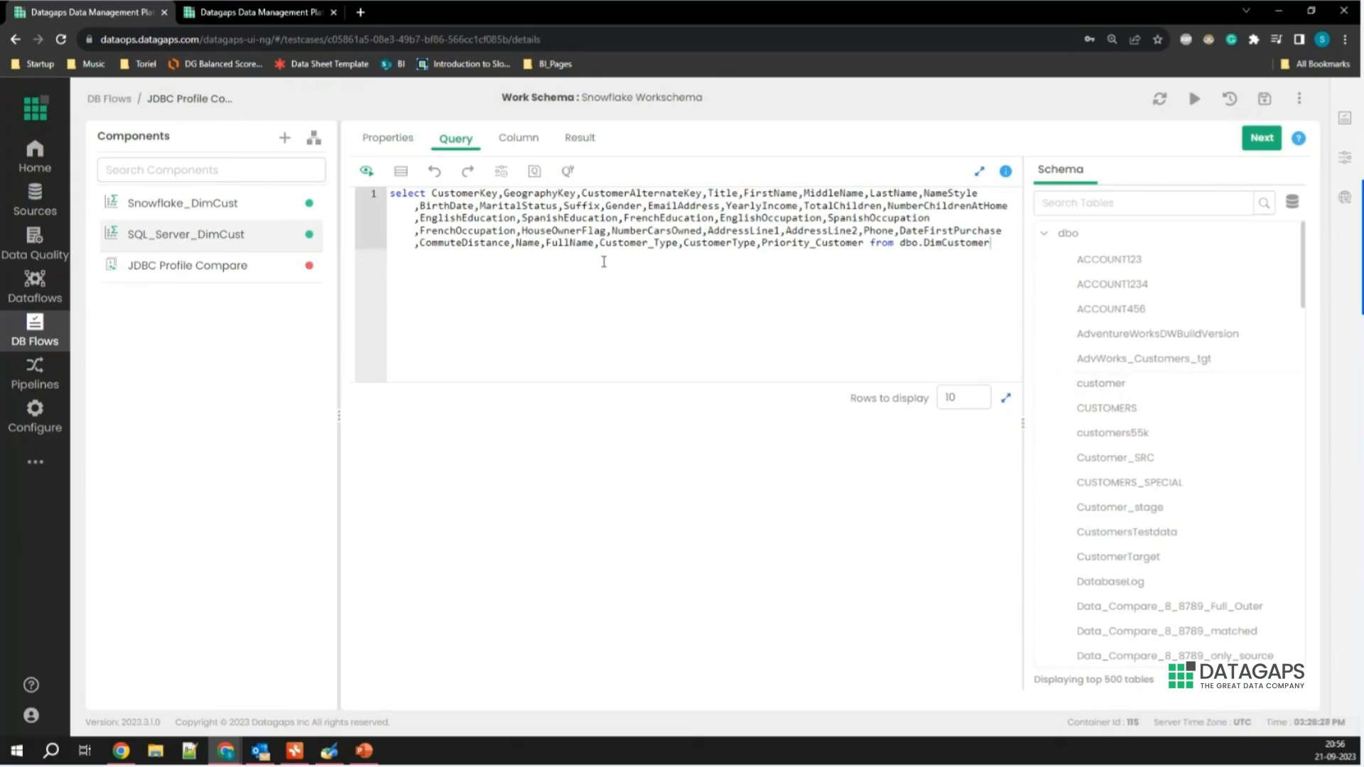
left_click(514, 142)
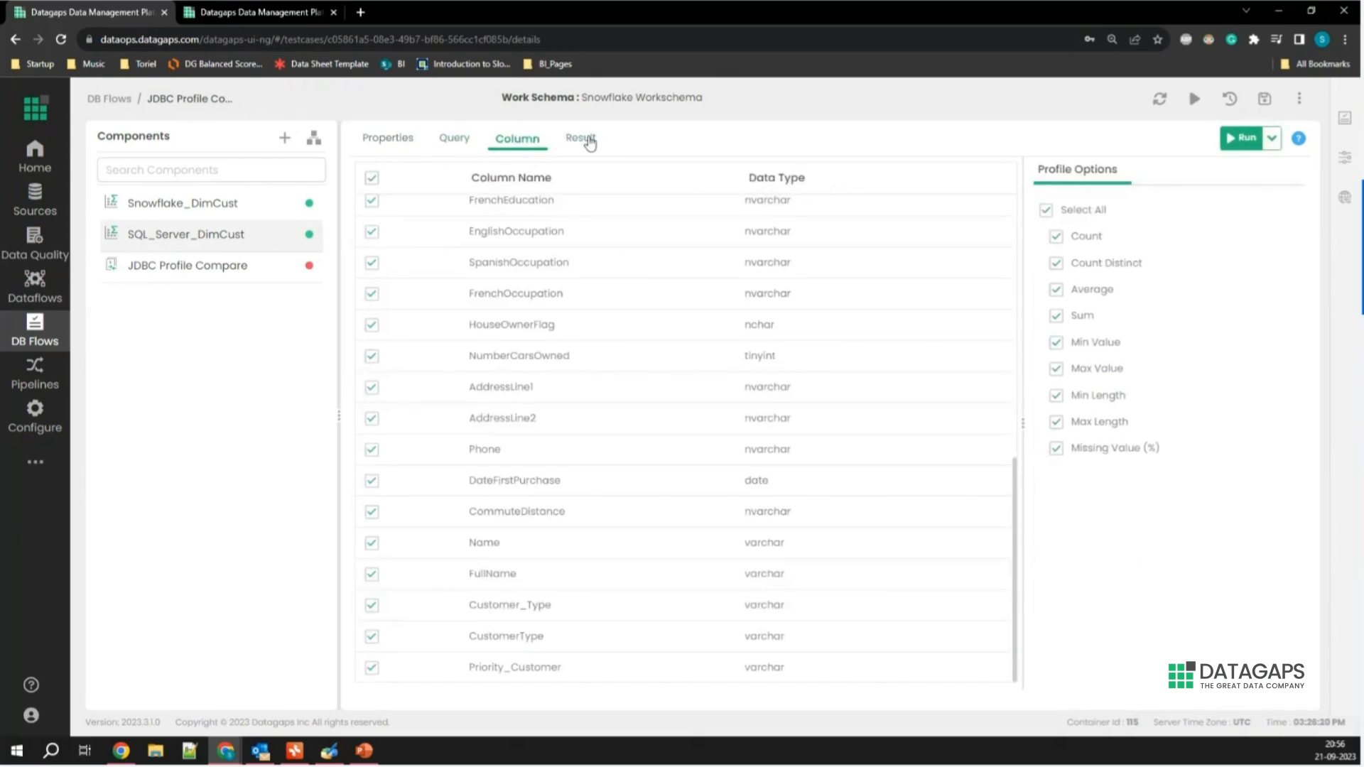
left_click(583, 139)
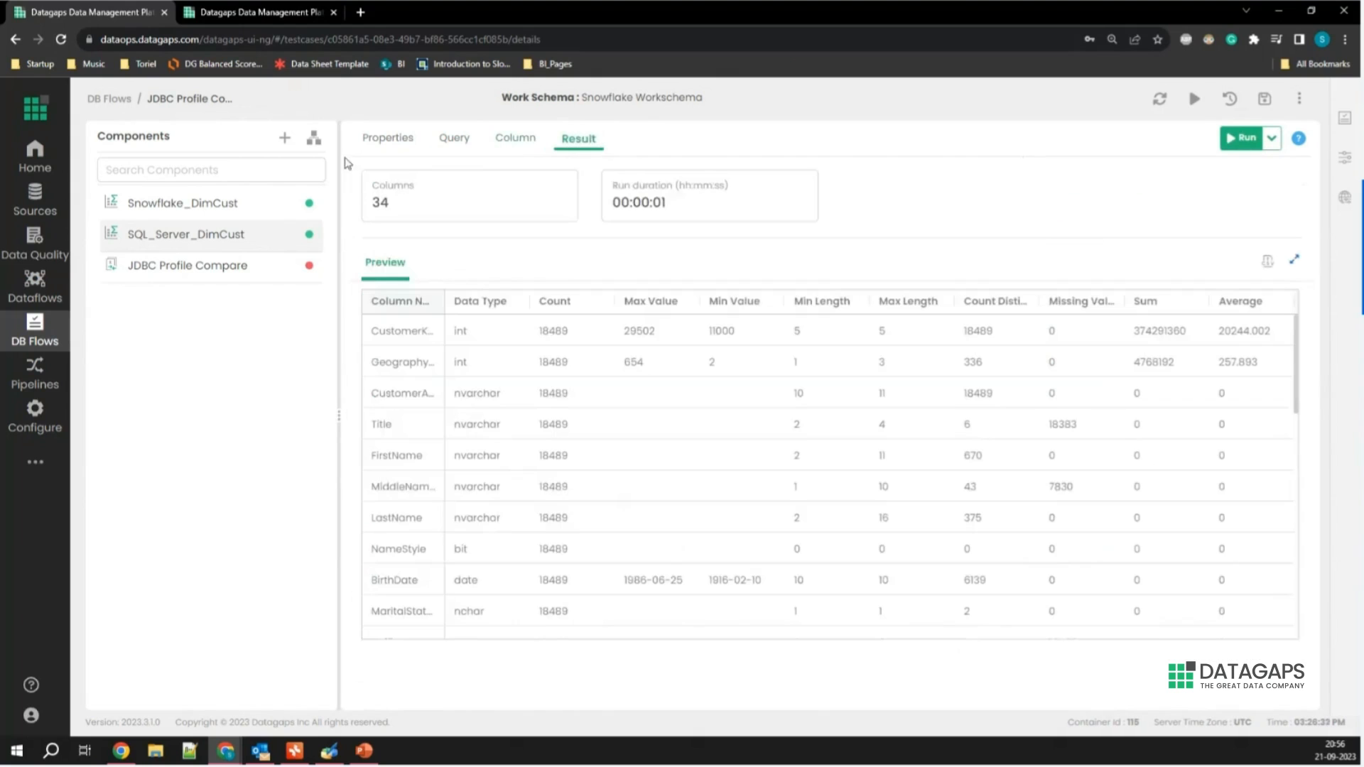
Open the JDBC Profile Compare component from the flow diagram and review its properties and column mapping.
left_click(313, 138)
left_click(602, 435)
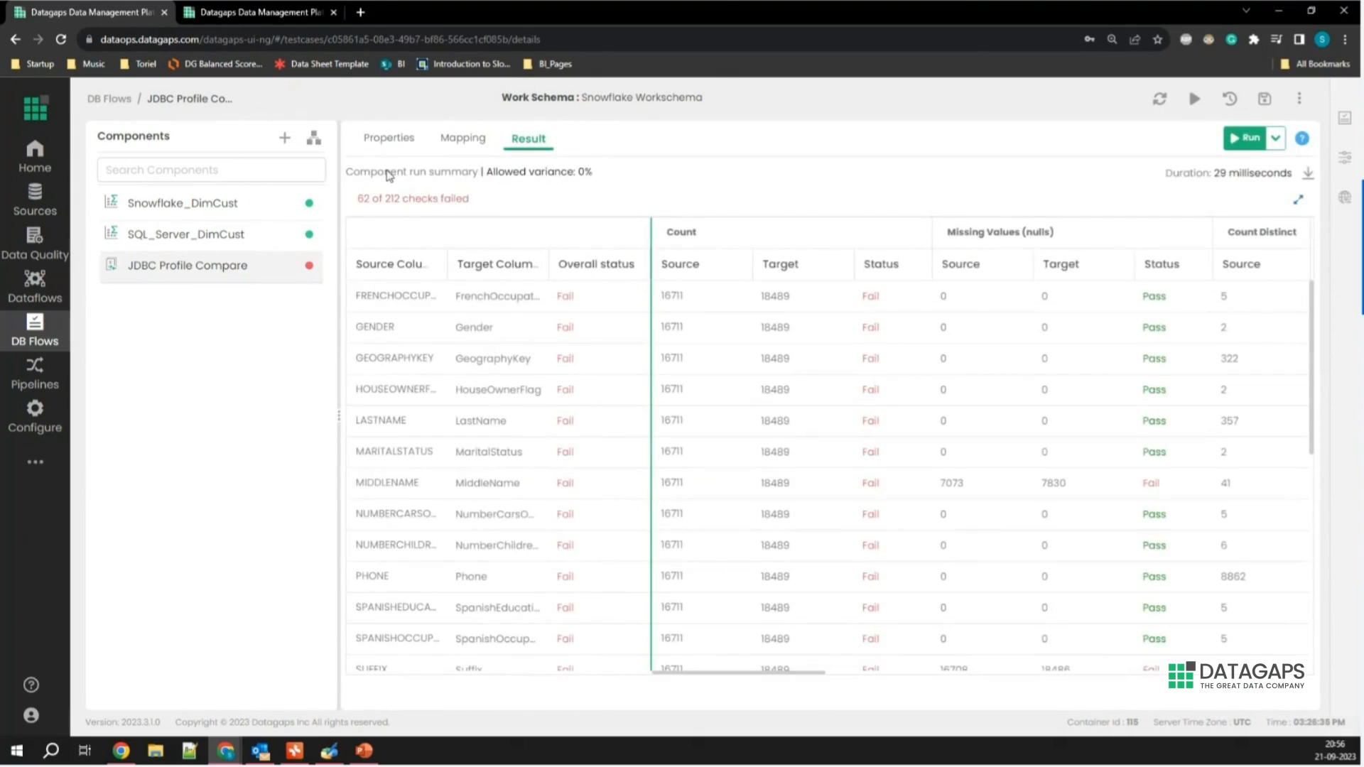
left_click(390, 138)
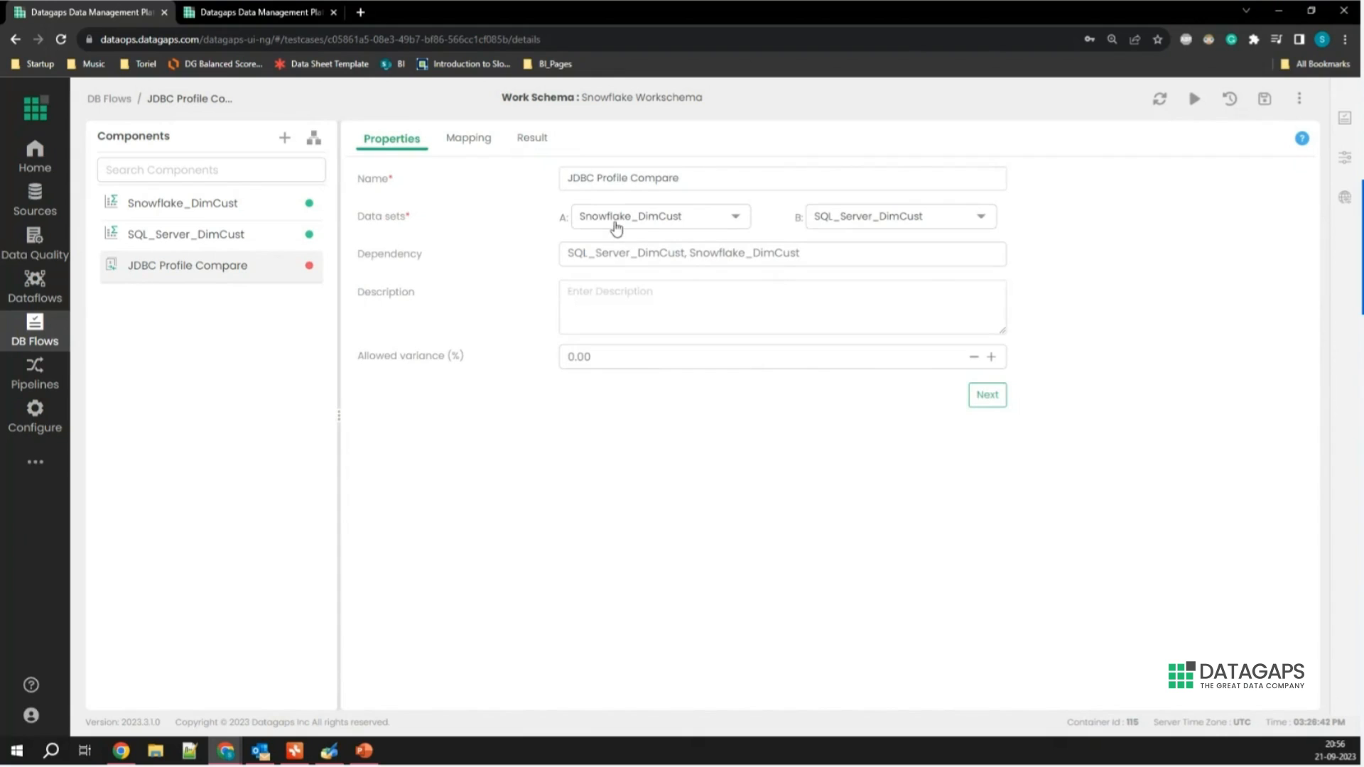
left_click(478, 141)
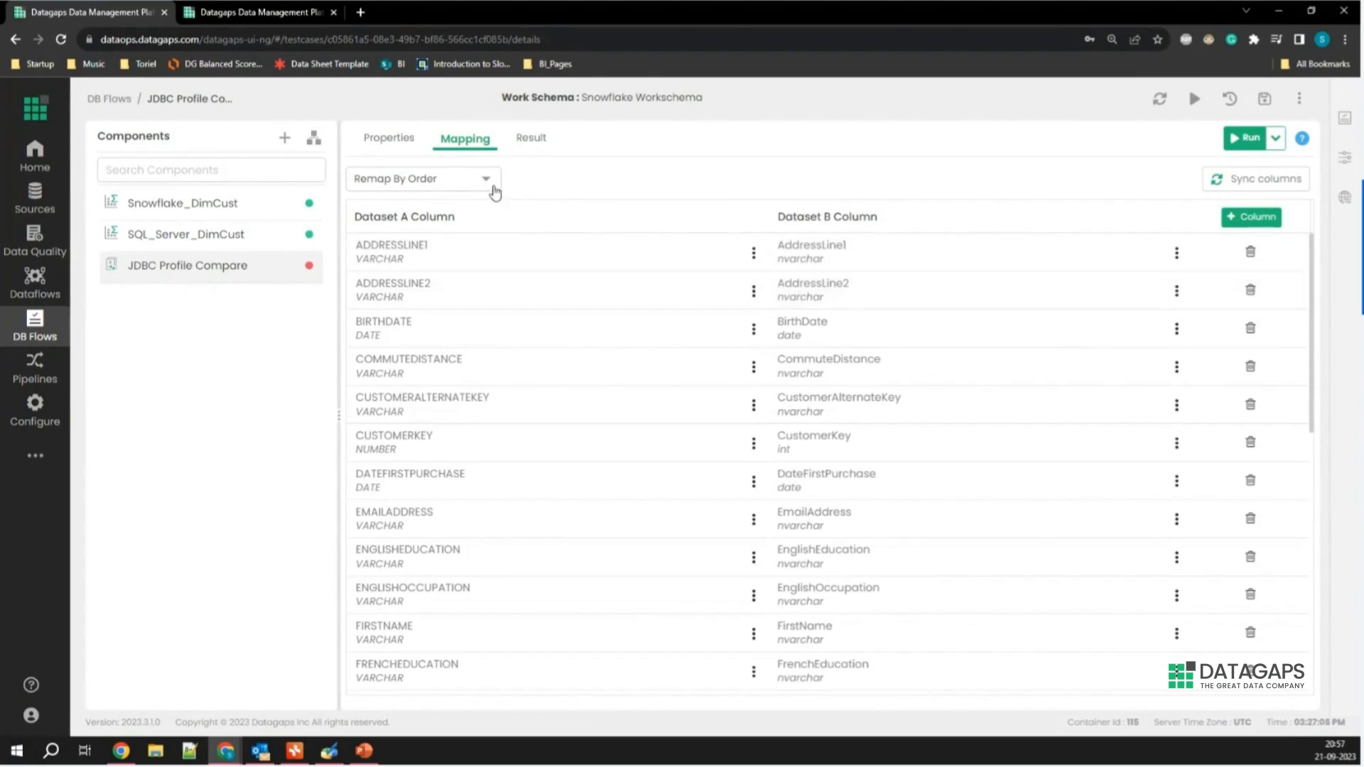
Examine the JDBC Profile Compare result across the count, missing values, count distinct and average checks.
left_click(530, 139)
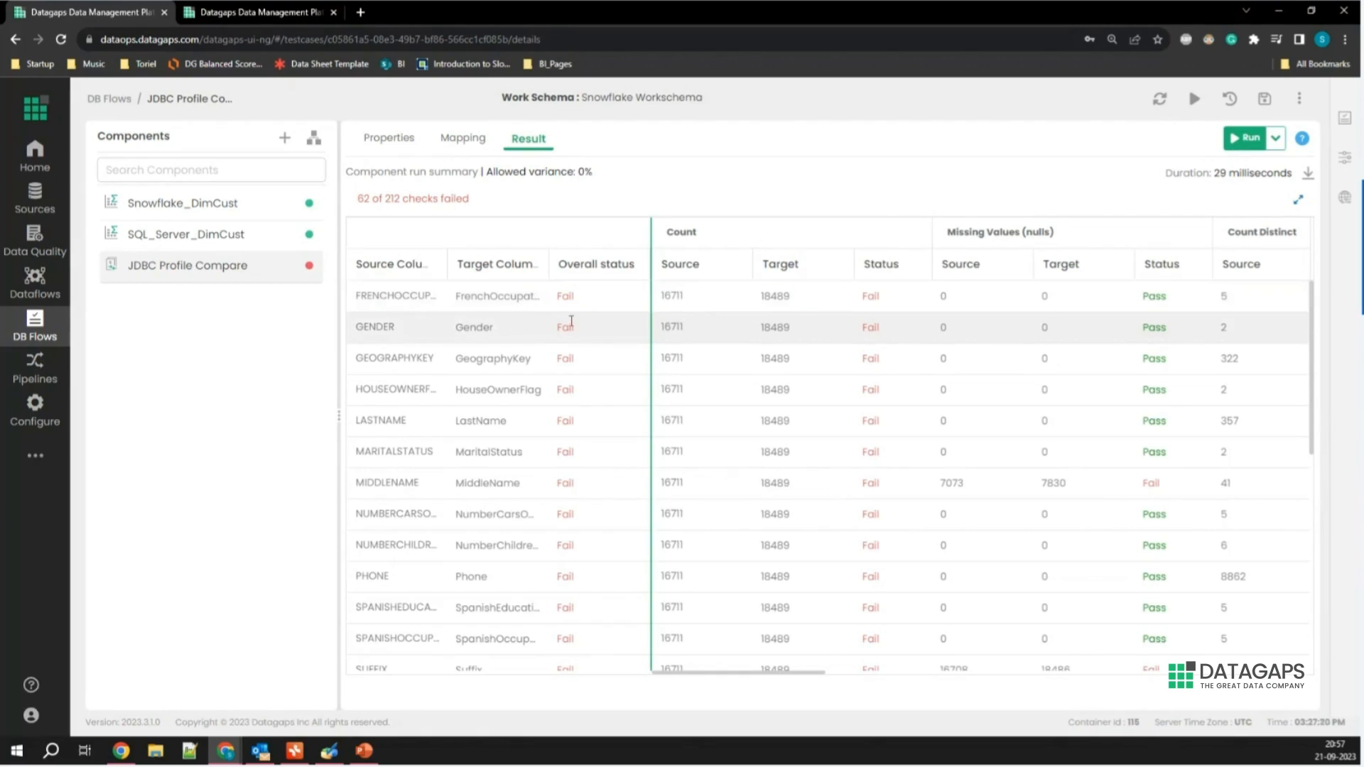
scroll(611, 338, "down", 1)
scroll(611, 338, "up", 1)
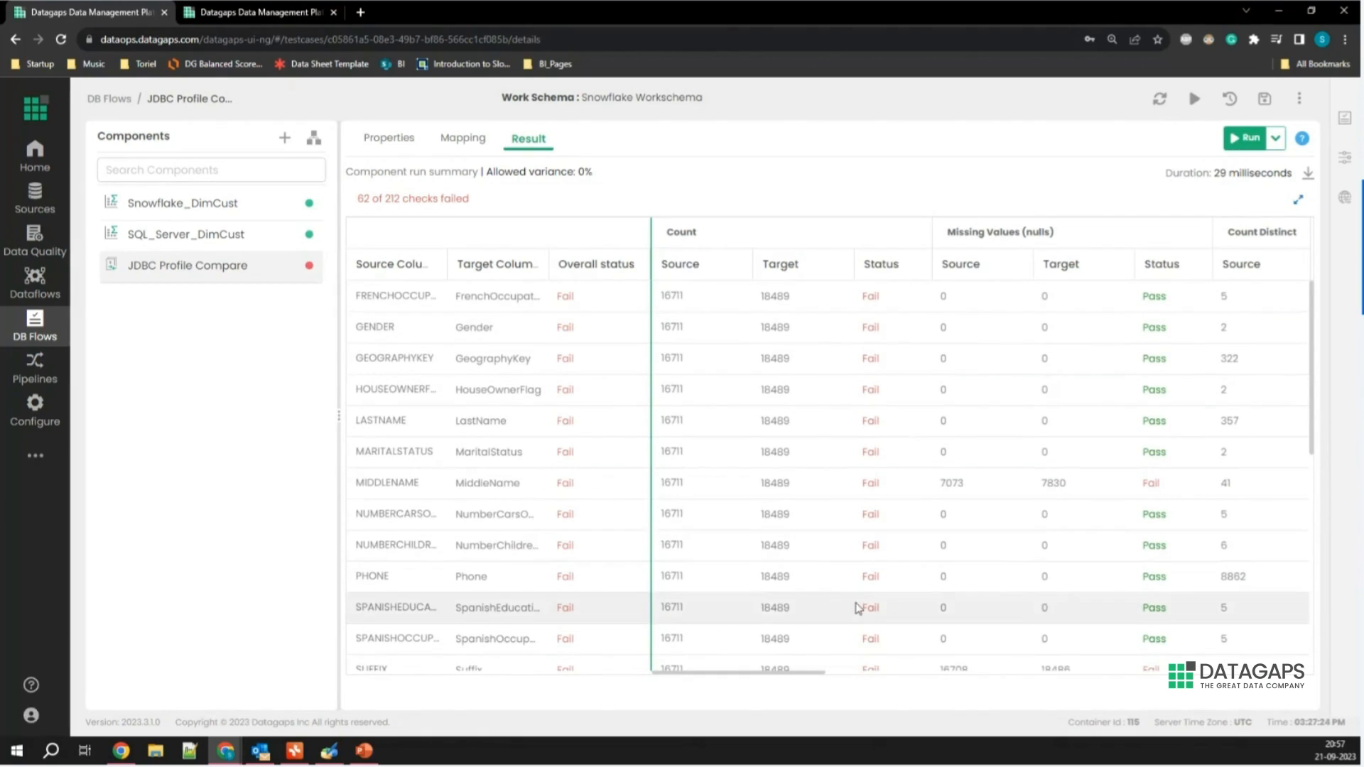
left_click_drag(782, 672, 886, 685)
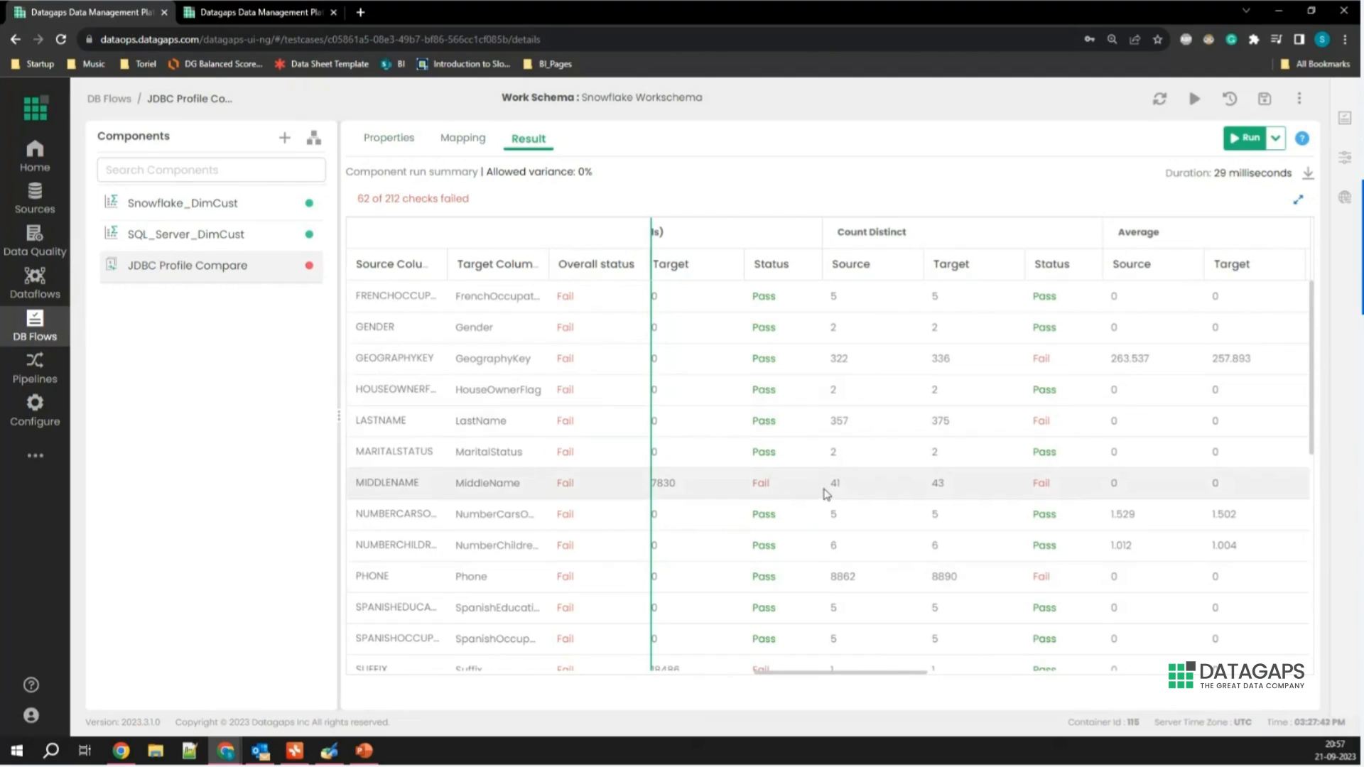
left_click_drag(807, 676, 691, 675)
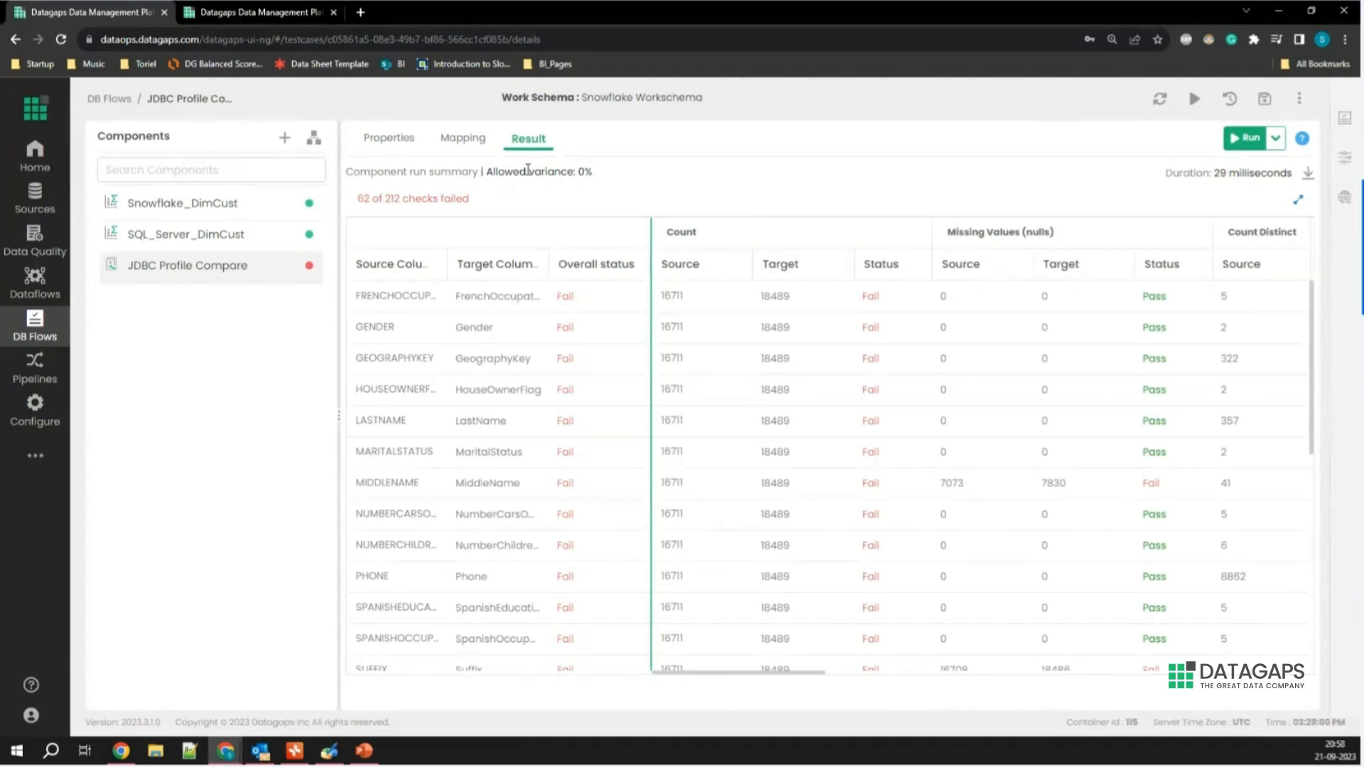
Open the Metadata Compare component in the Metadata Compare dataflow and review its properties.
left_click(54, 299)
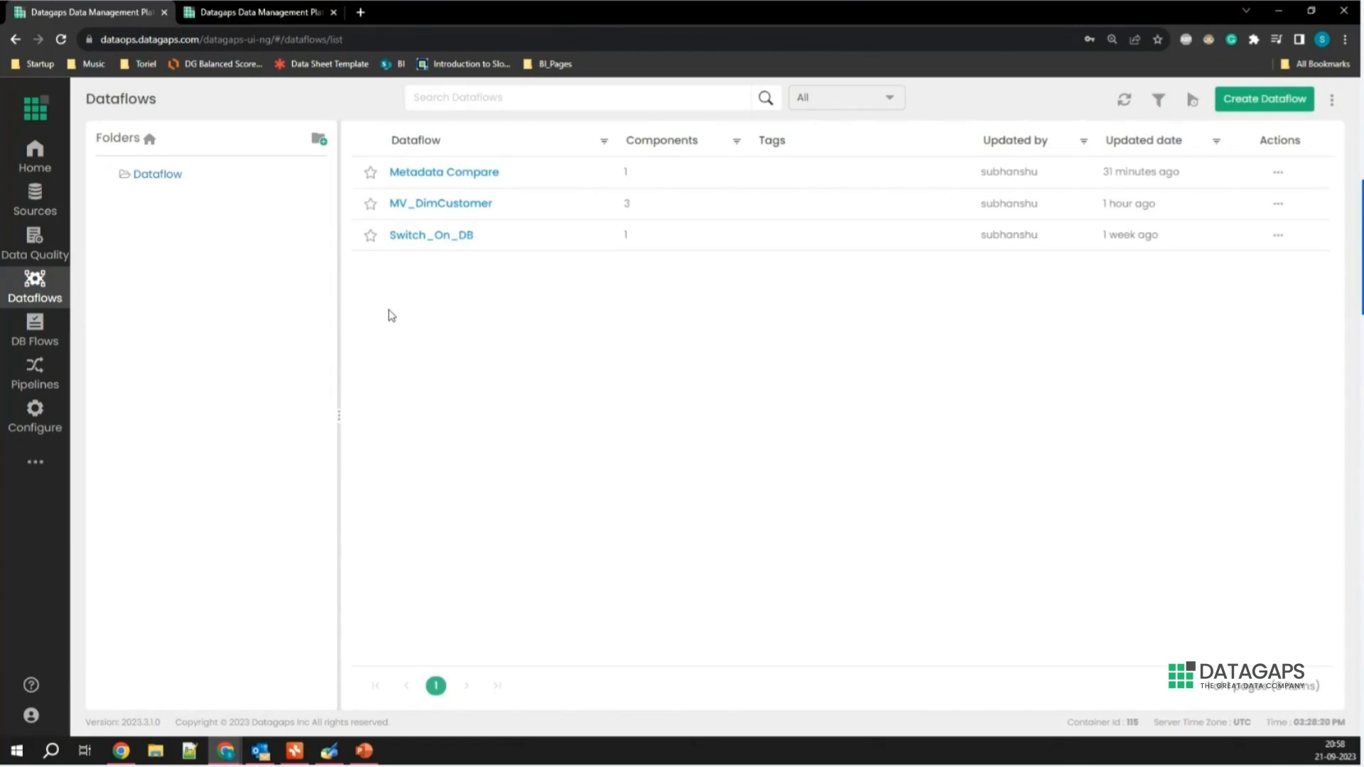
left_click(439, 182)
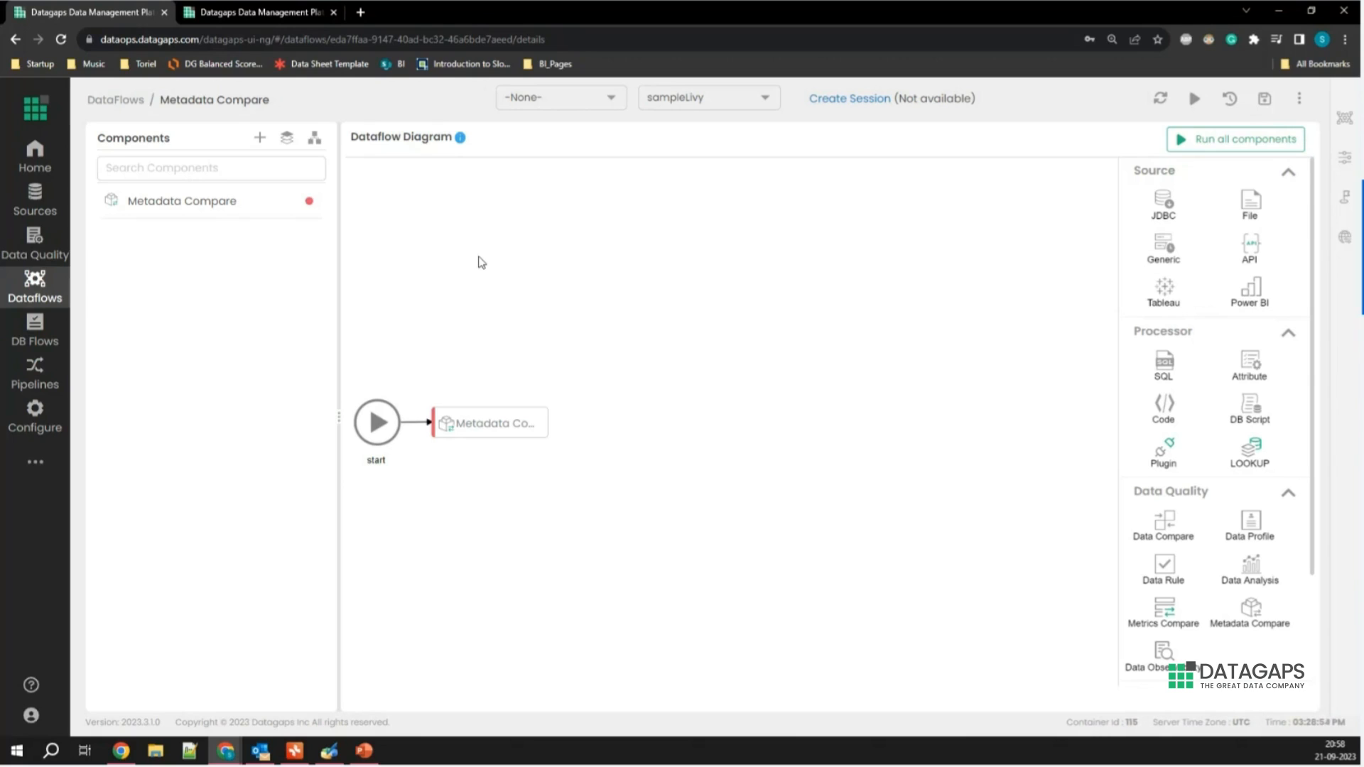
left_click(490, 419)
double_click(463, 426)
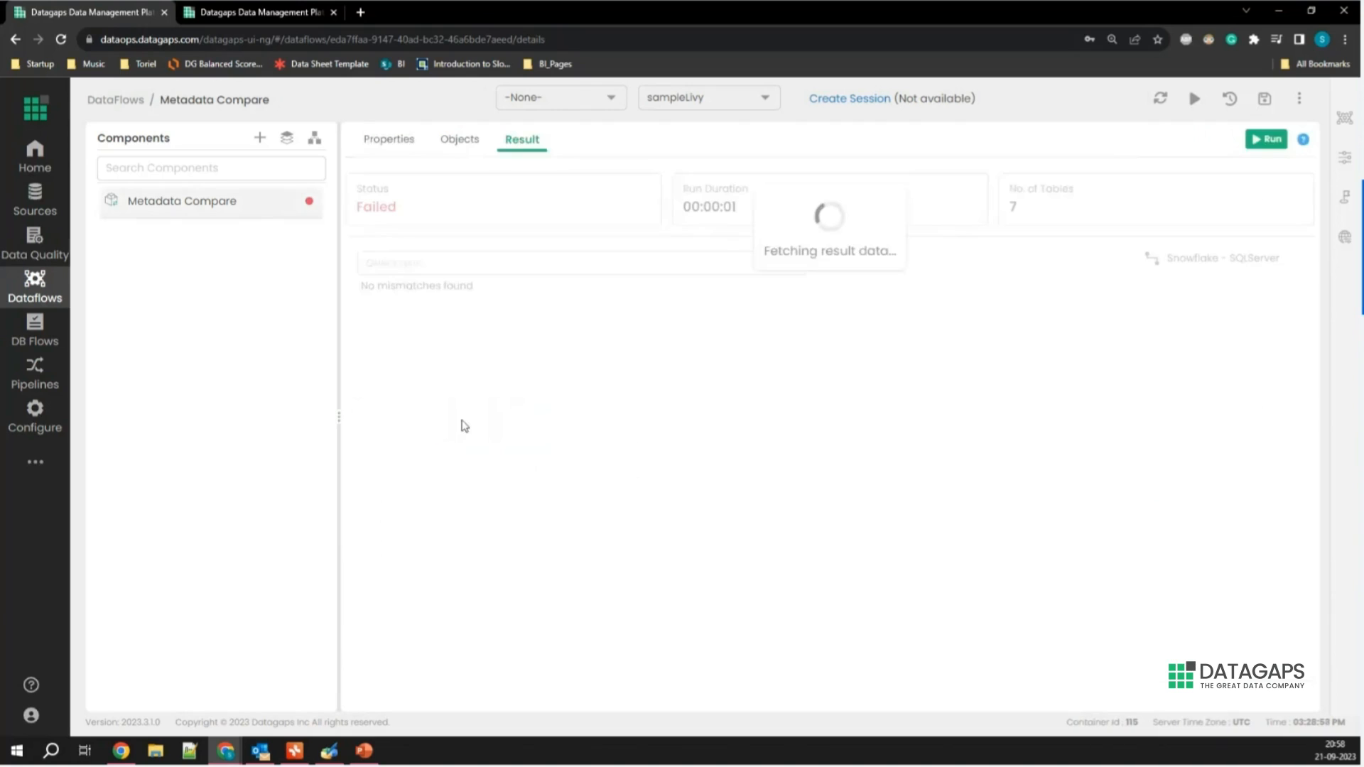
left_click(377, 146)
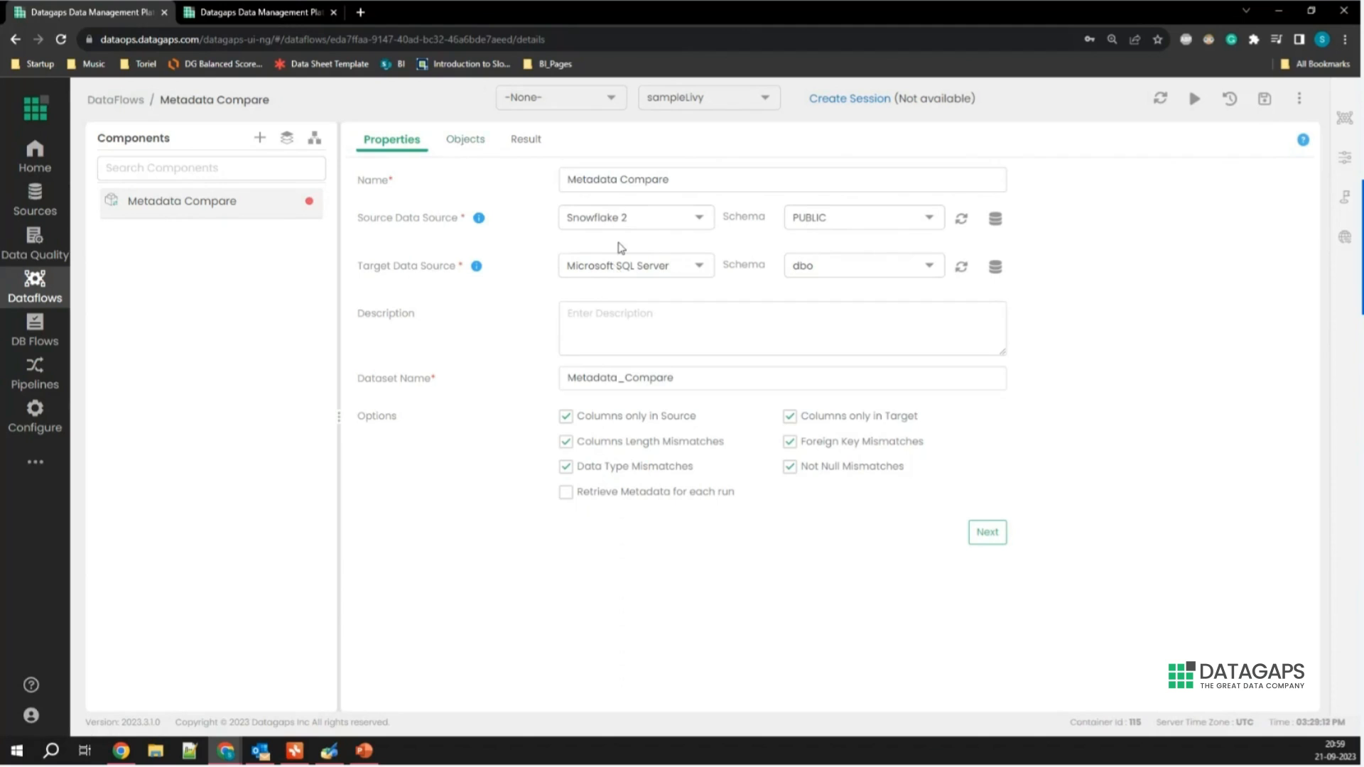
Search the component's source tables for "dim" and add DIMSCENARIO to the objects being compared.
left_click(450, 141)
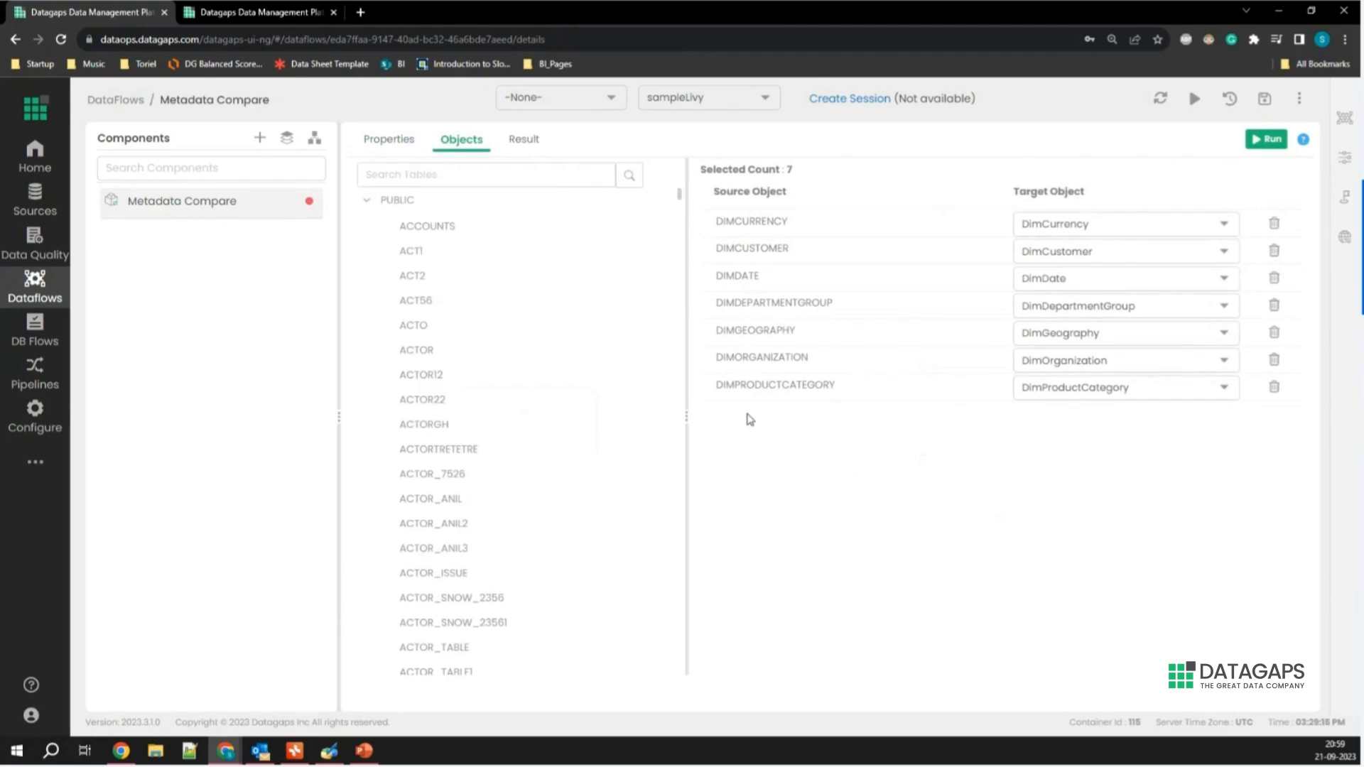
scroll(524, 369, "down", 15)
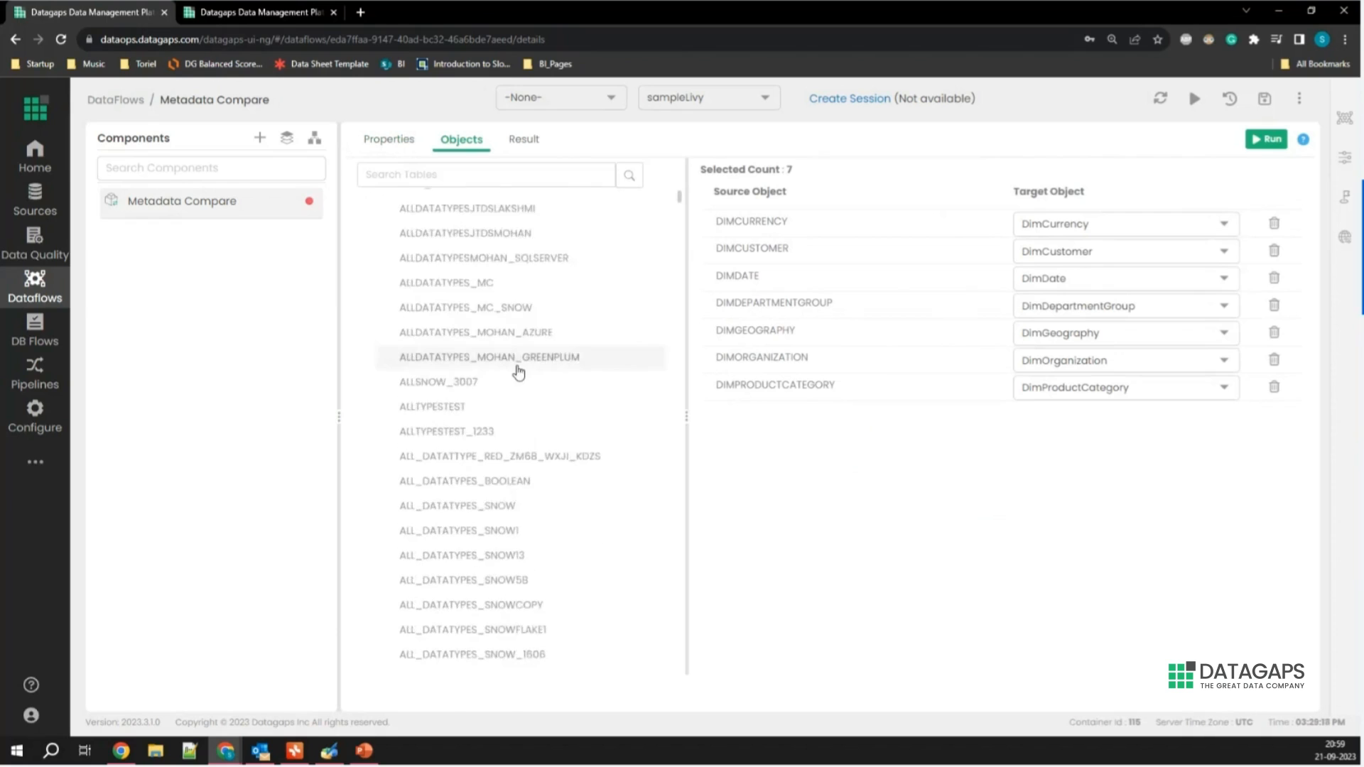
left_click(407, 177)
type("dim")
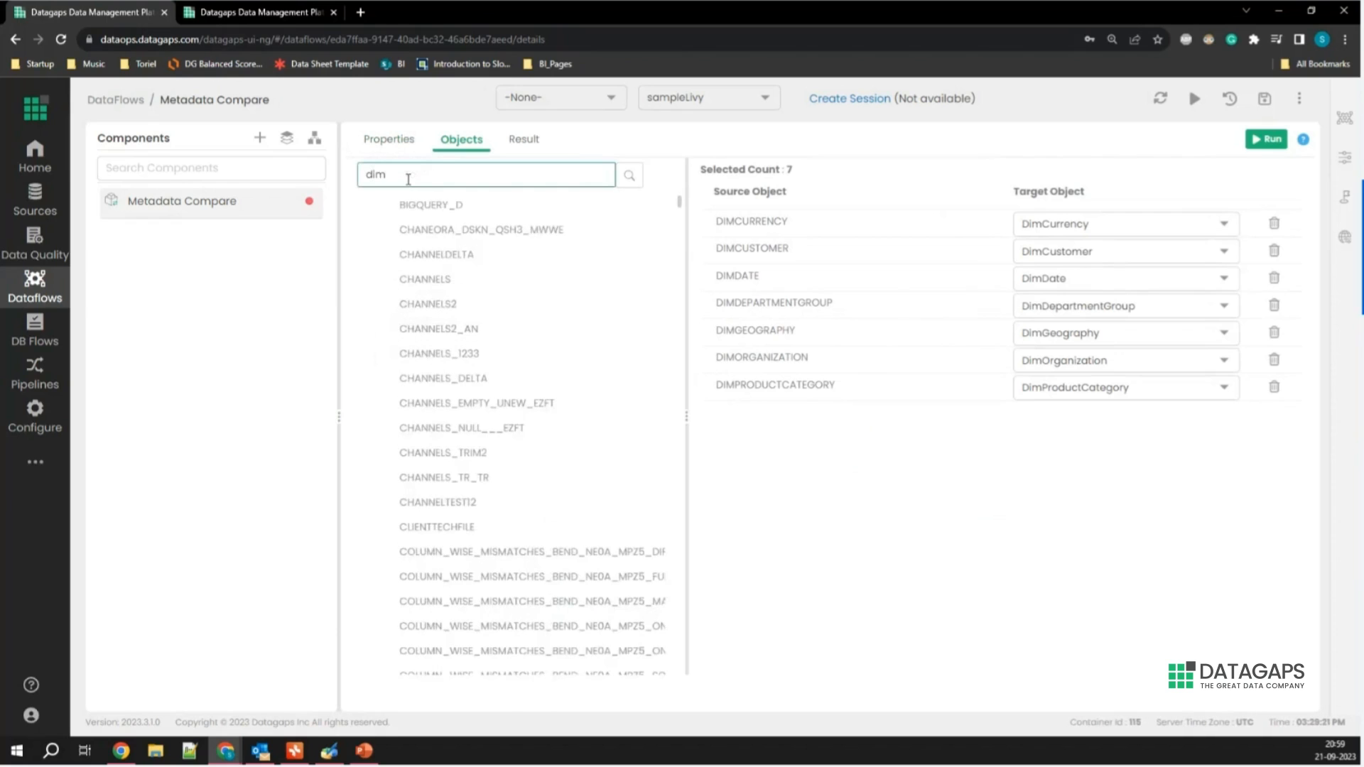
left_click(629, 176)
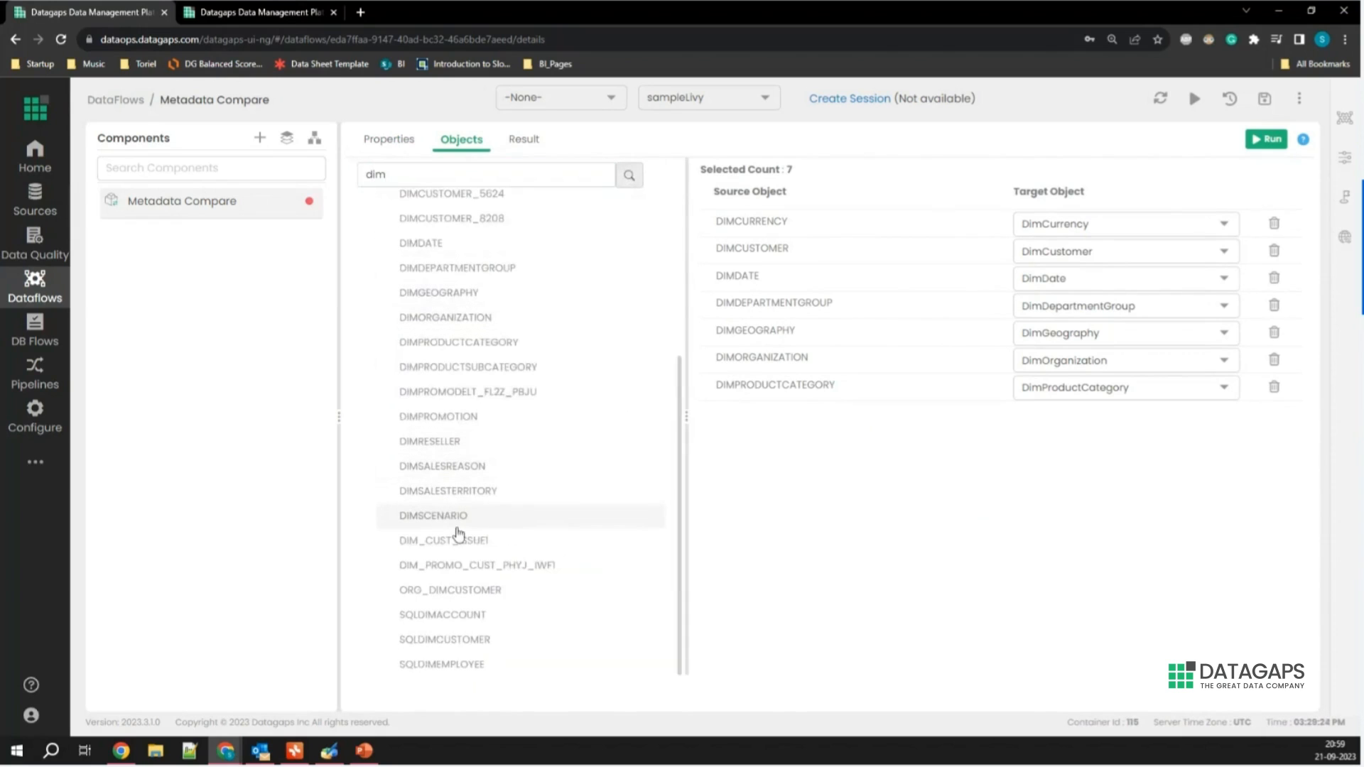
left_click_drag(452, 522, 747, 459)
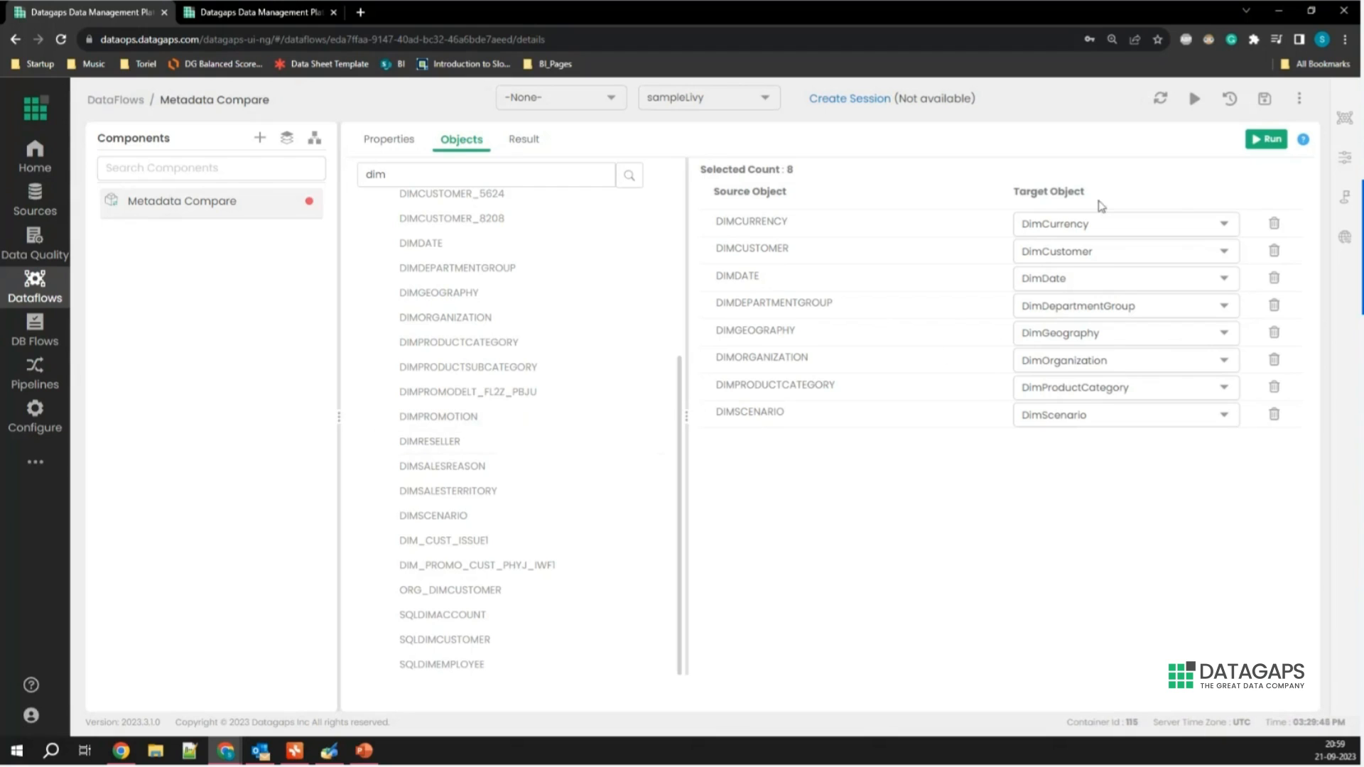
Browse the target objects available for mapping to the DIMCURRENCY source table without changing the selection.
left_click(1163, 228)
scroll(1157, 391, "down", 1)
scroll(1145, 435, "down", 2)
scroll(1136, 435, "up", 6)
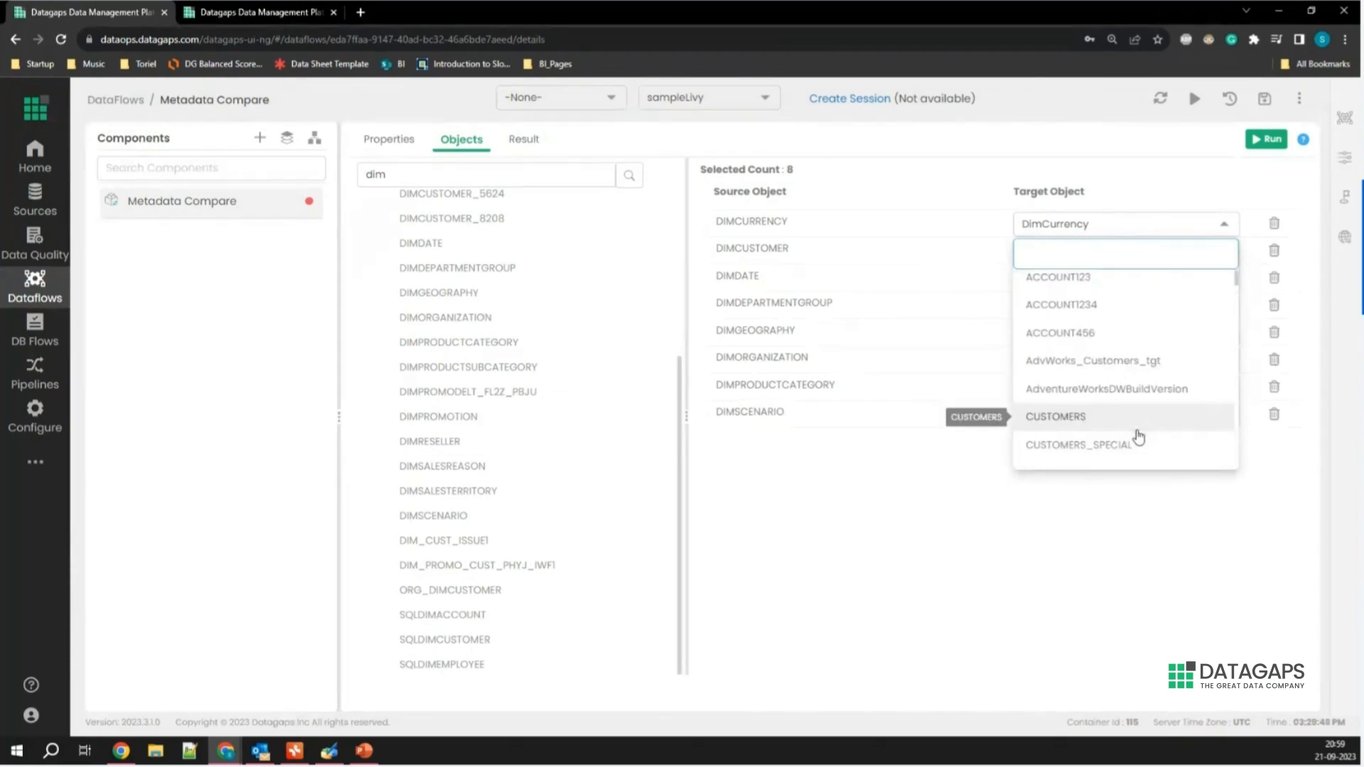
left_click(924, 561)
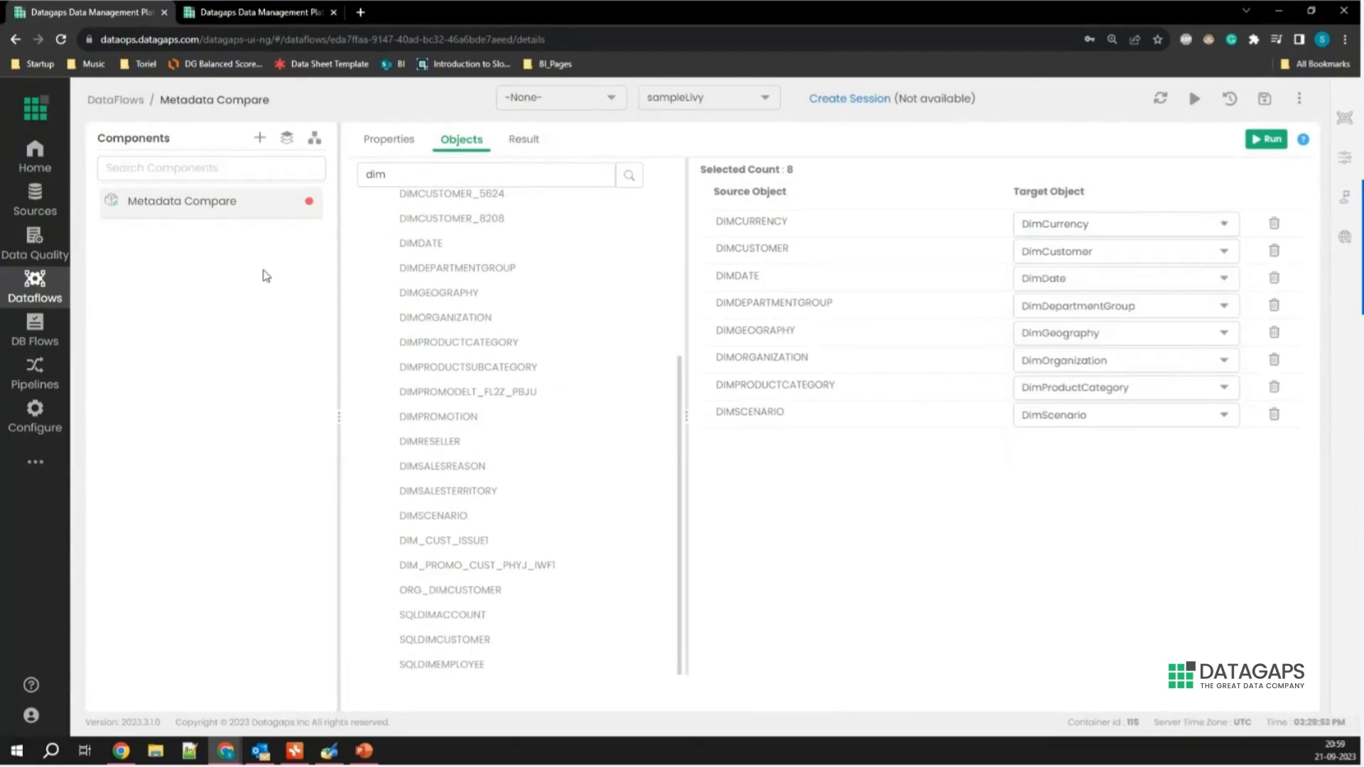
Review the Metadata Compare results for columns only in target, column length mismatches and data type mismatches.
left_click(525, 142)
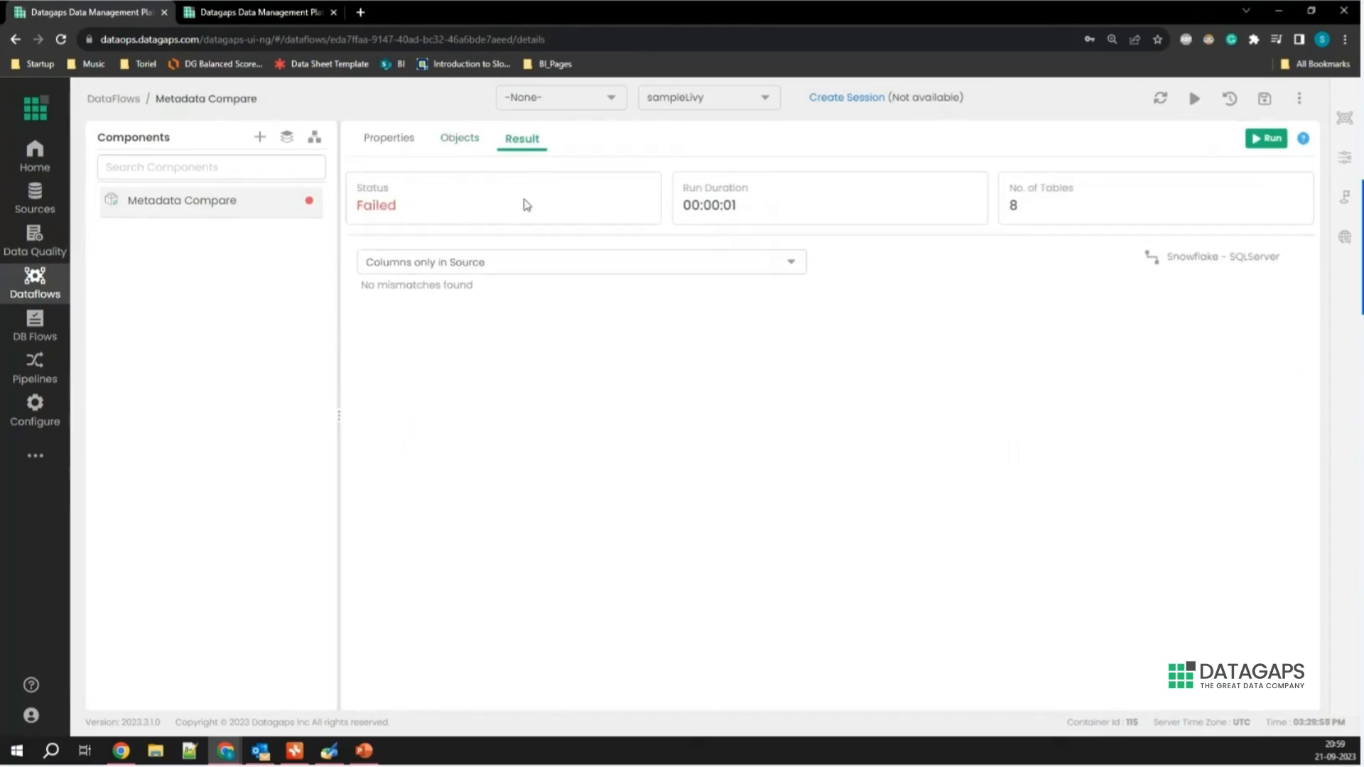
left_click(545, 264)
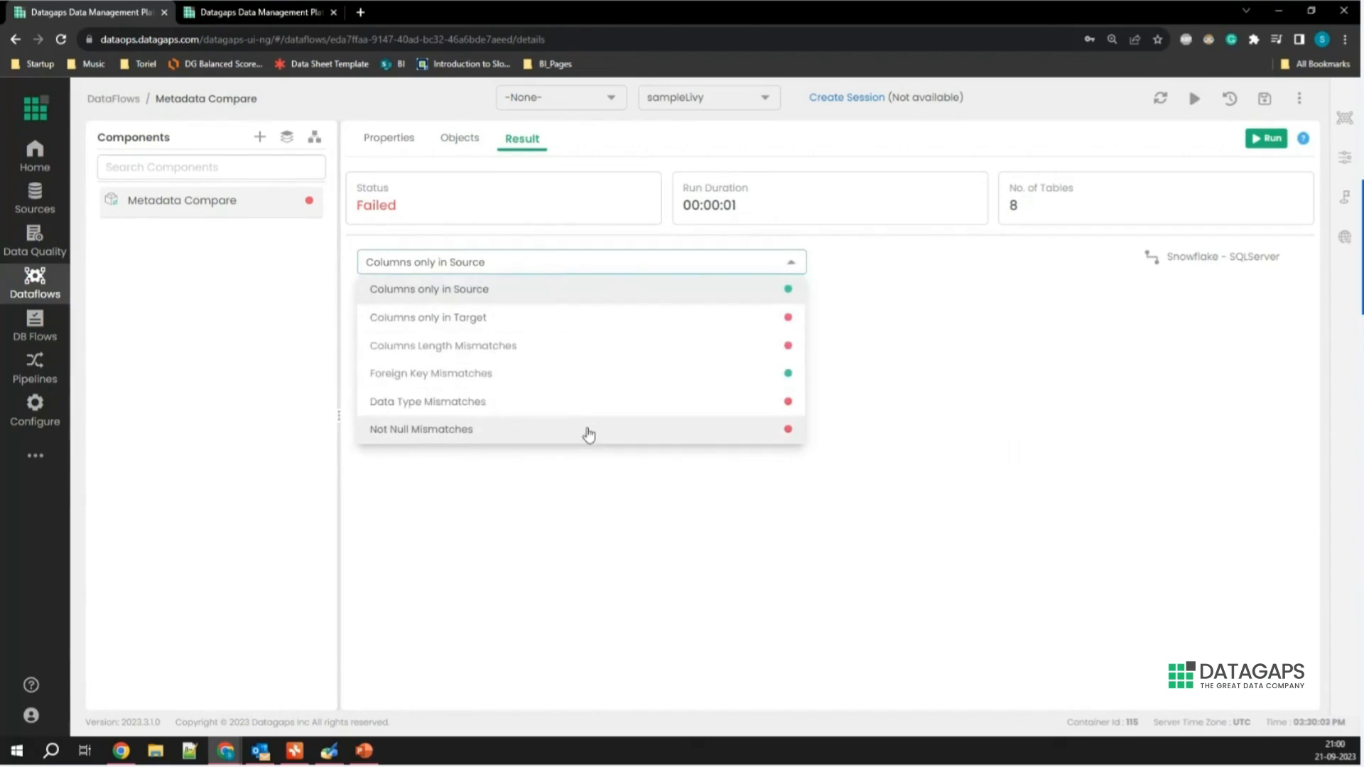
left_click(508, 321)
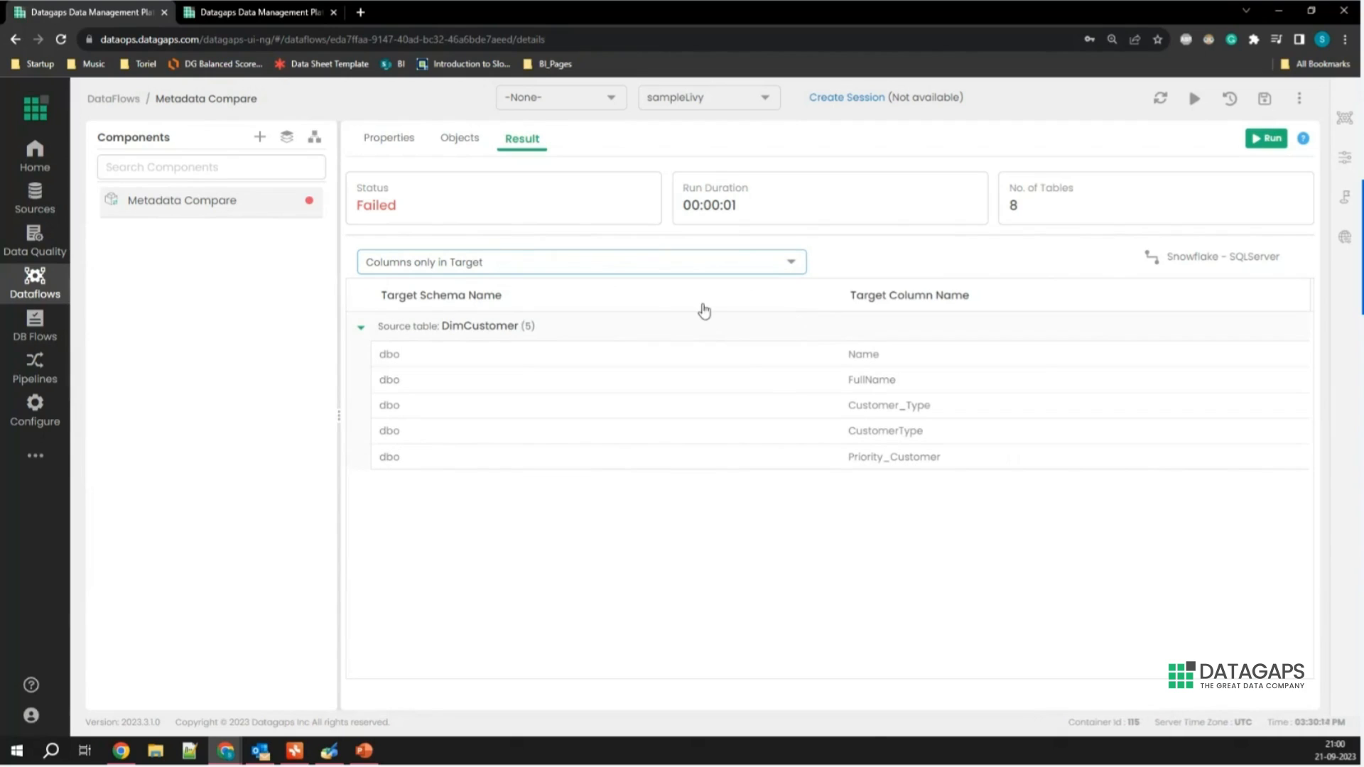
left_click(589, 275)
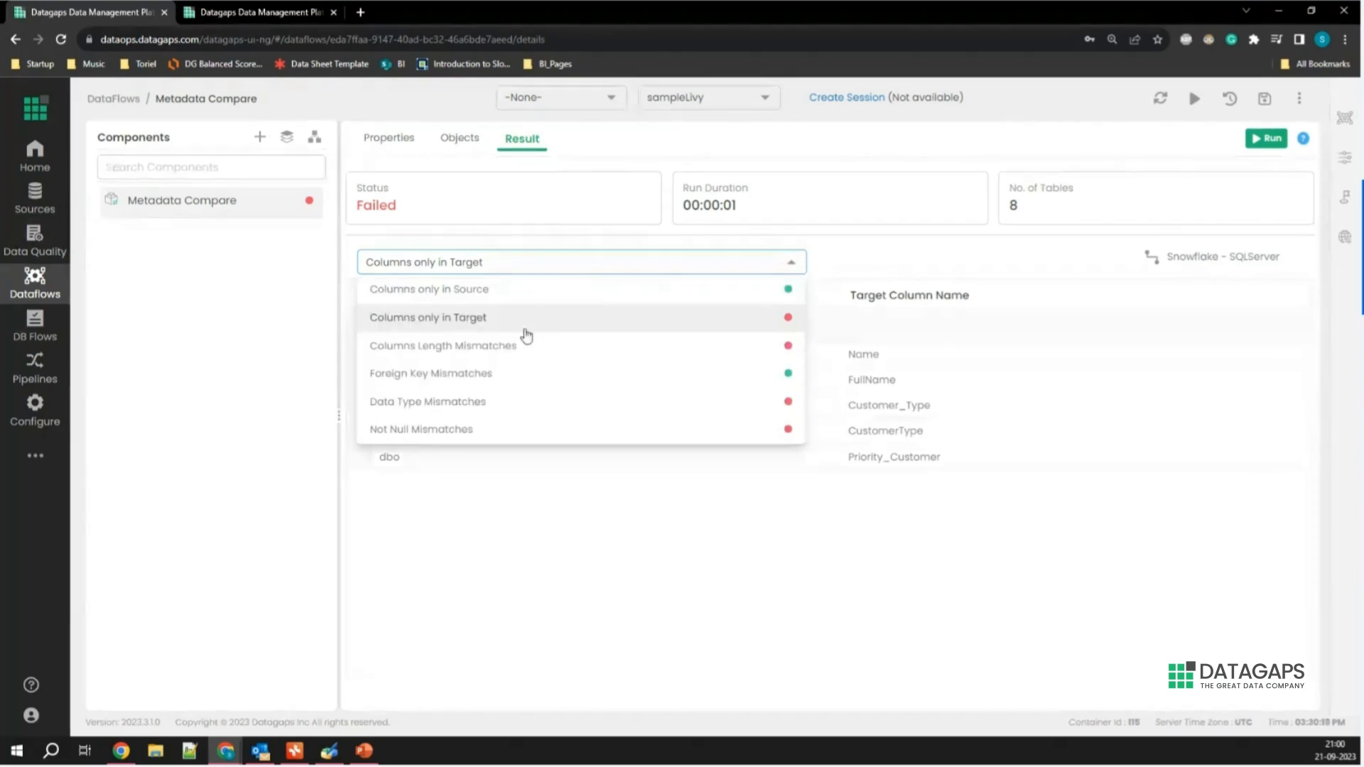
left_click(474, 346)
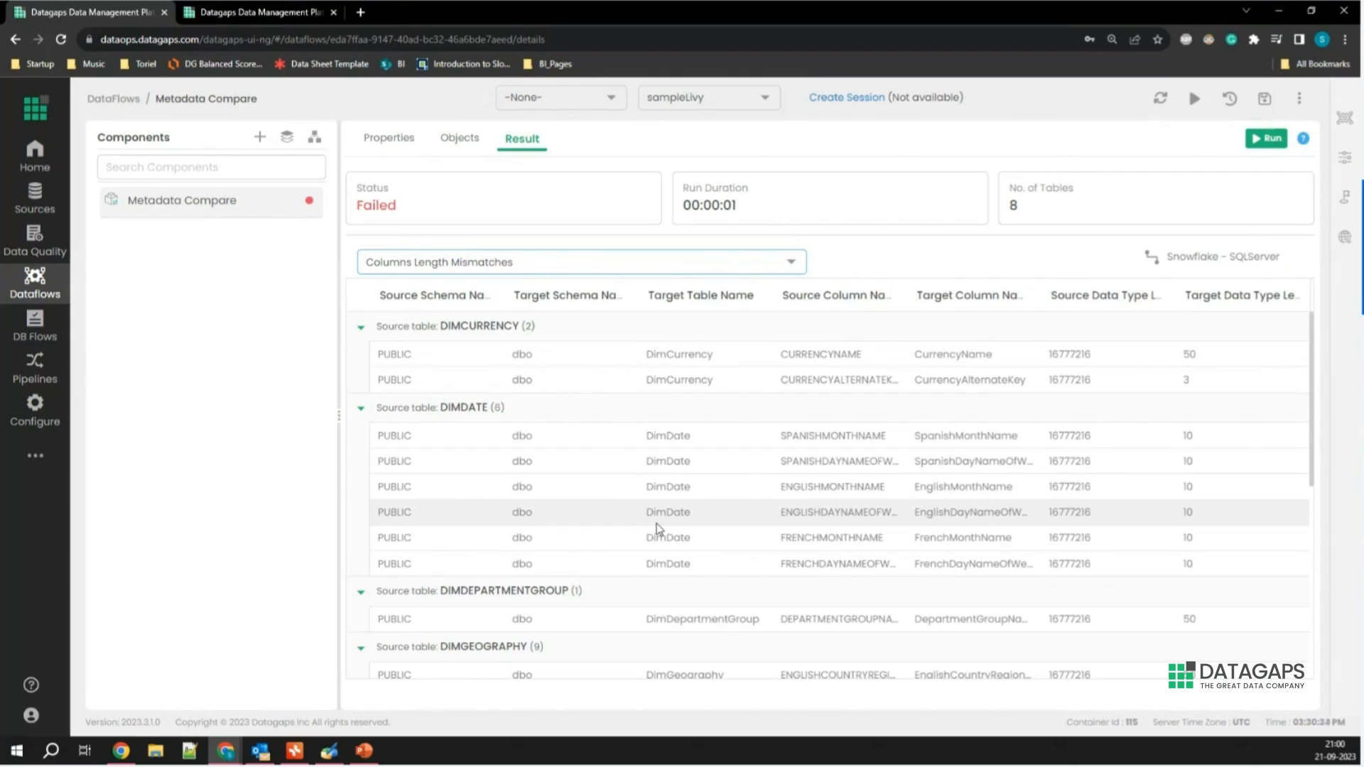
left_click(648, 264)
left_click(488, 402)
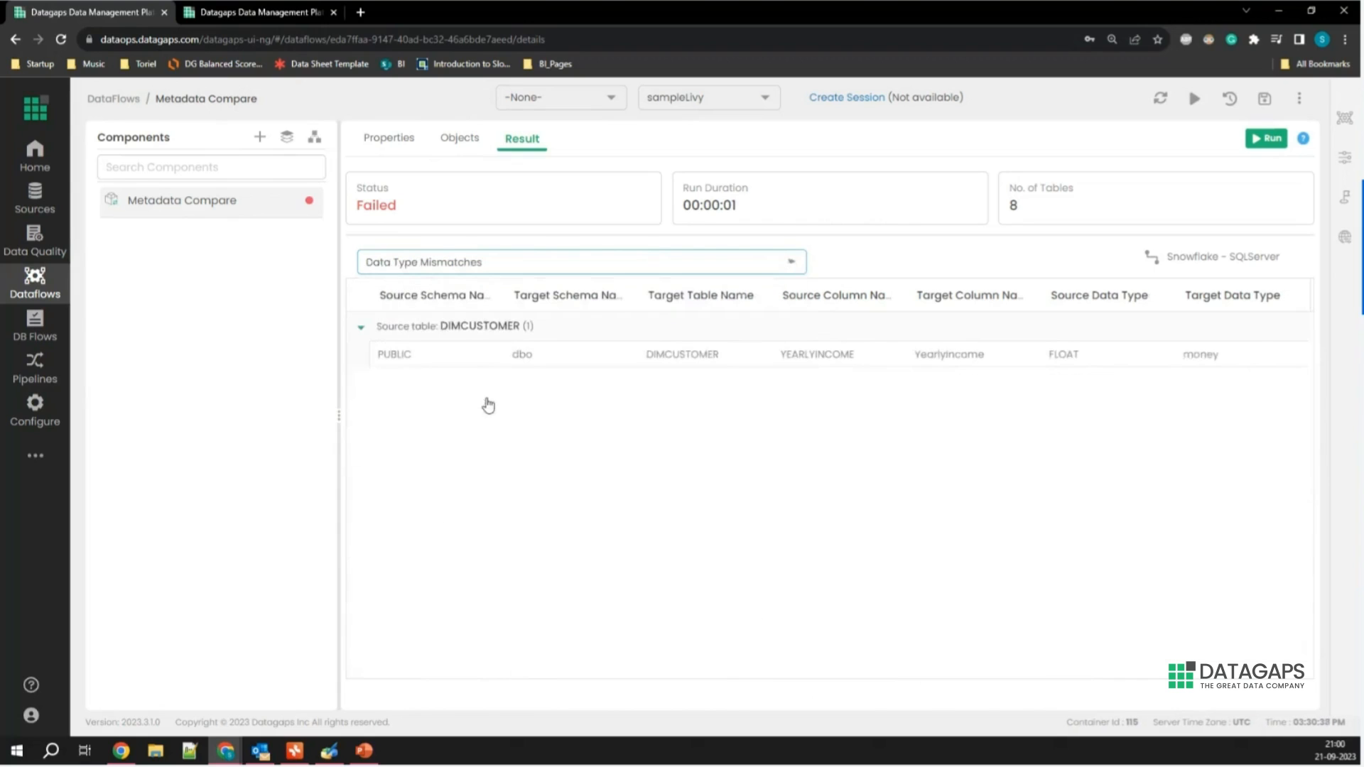